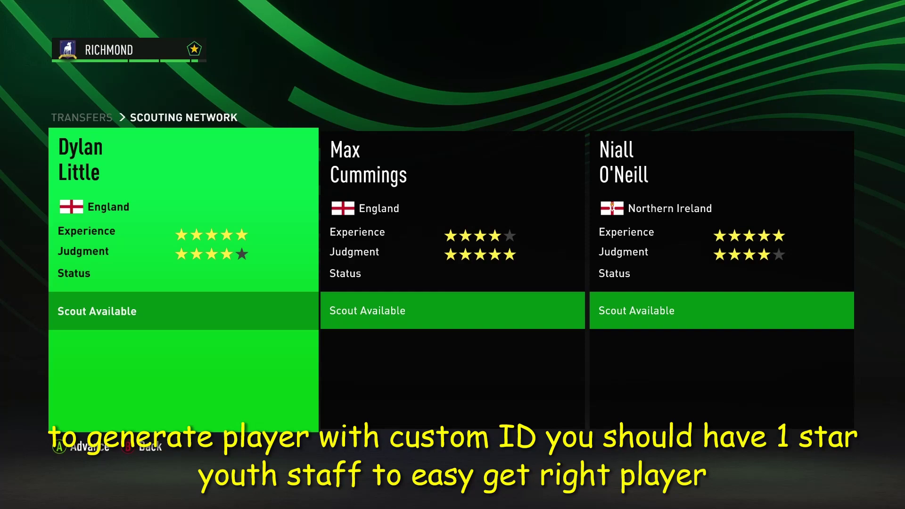
Step: Fire the available England scout with five-star experience and four-star judgment from the scouting network
key("Return")
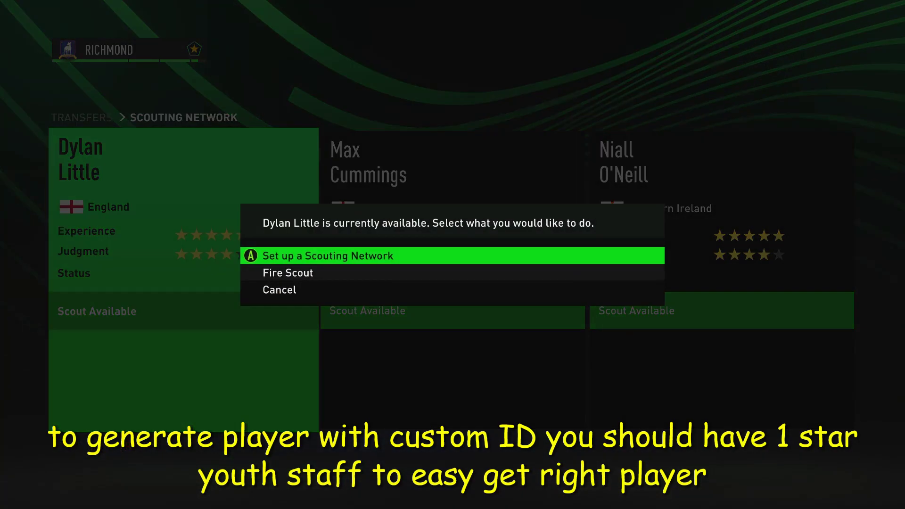
key("Down")
key("Return")
key("Return")
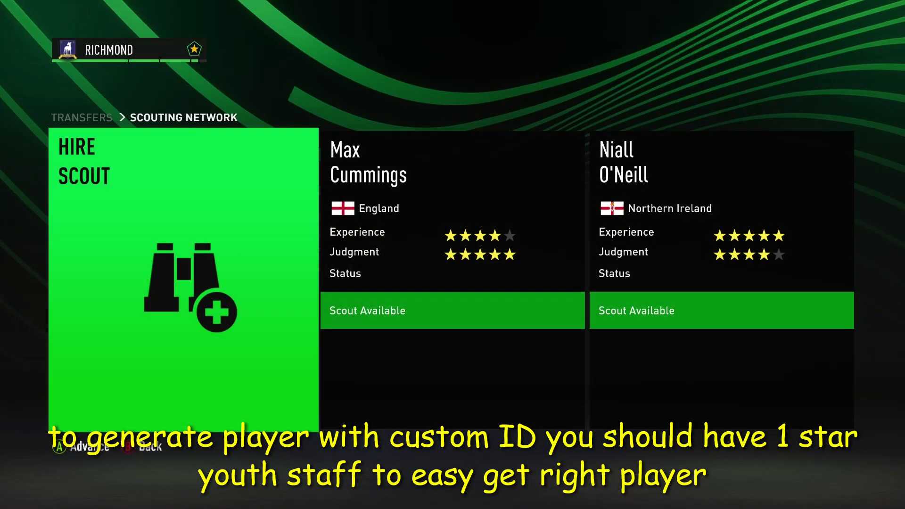
Step: Hire the England youth scout with one-star experience, one-star judgment and a £16,000 scouting network cost
key("Return")
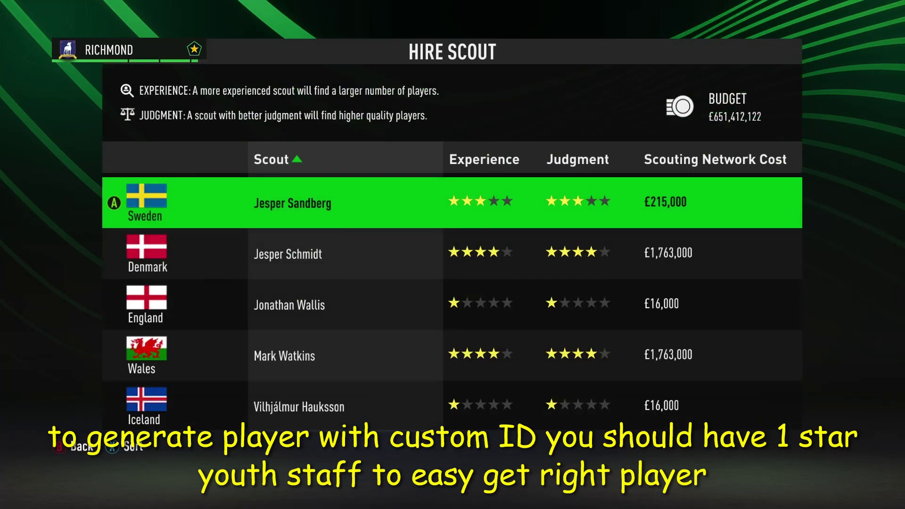
key("Down")
key("Down")
key("Return")
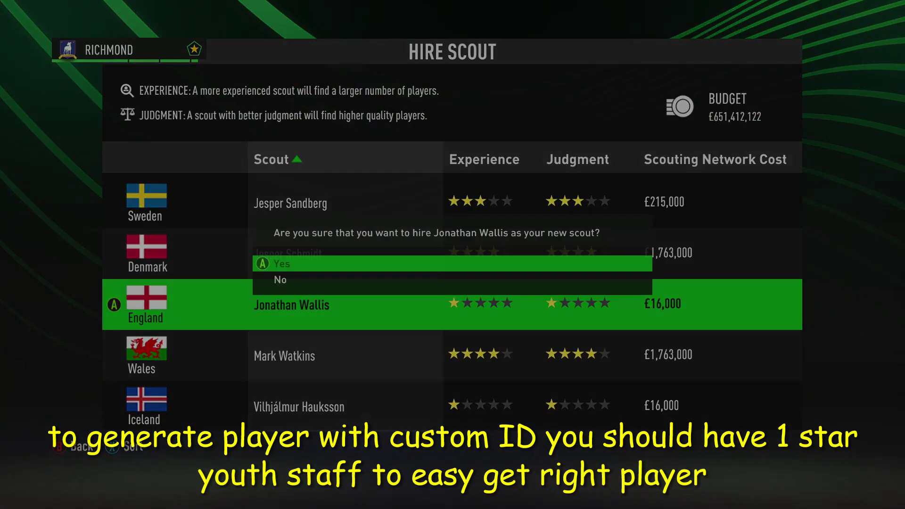
key("Return")
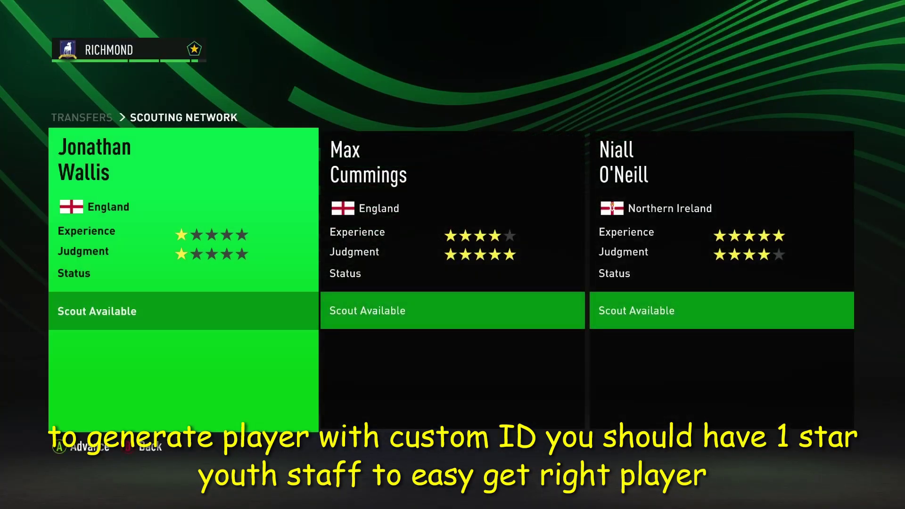
Step: Send the one-star scout to set up a scouting network in England for 3 Months with player type Any
key("Return")
key("Return")
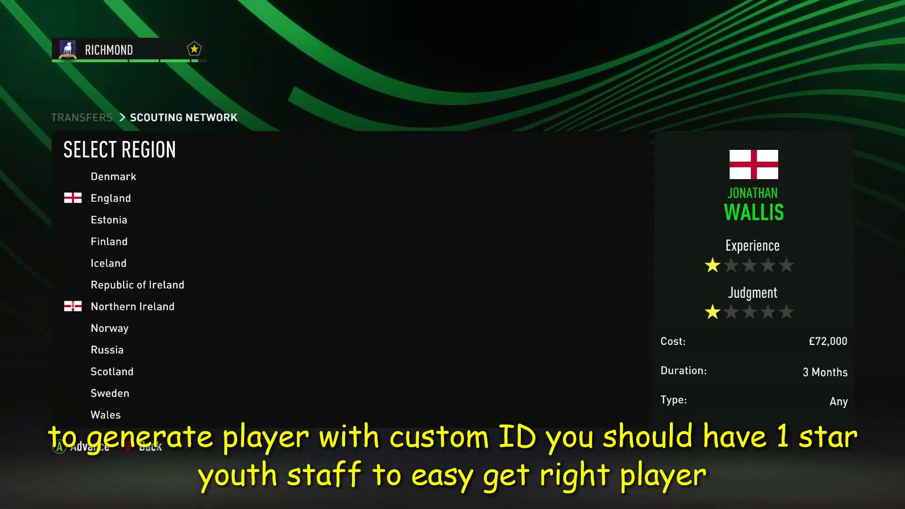
key("Return")
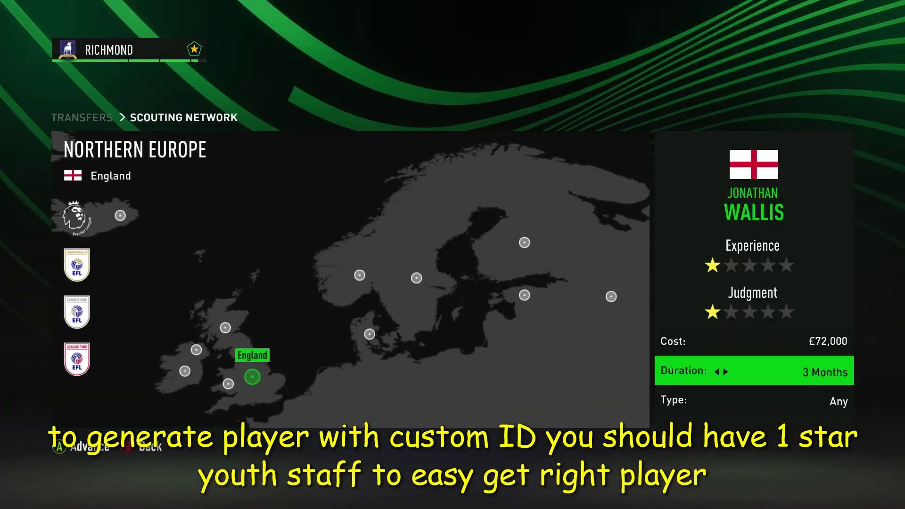
key("Return")
key("Return")
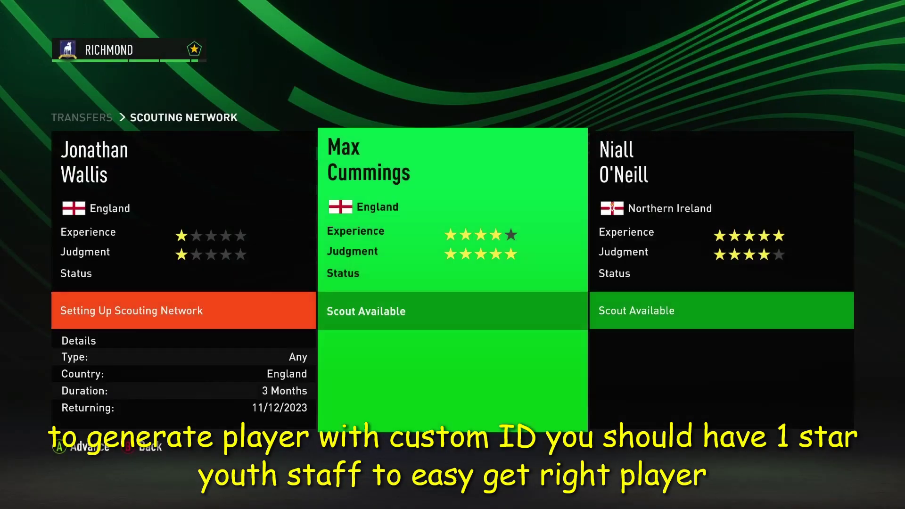
key("Escape")
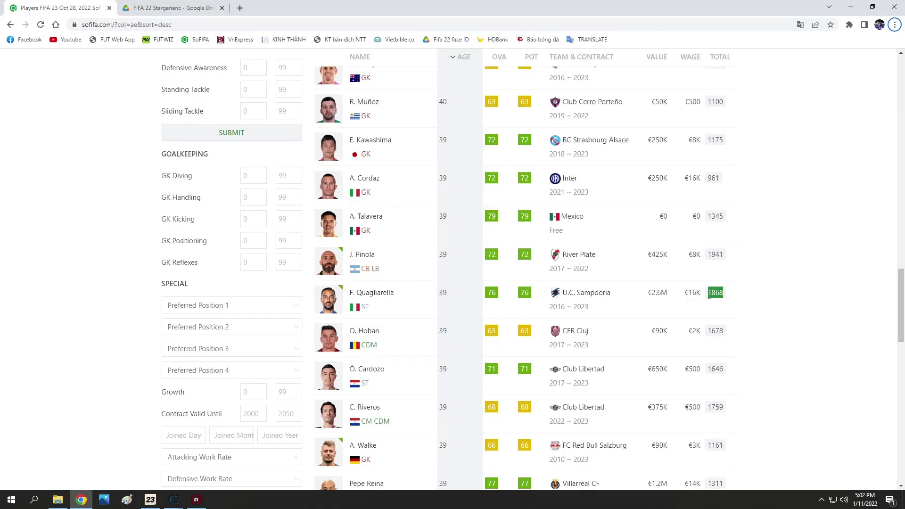
Step: Copy the total value 1868 from the U.C. Sampdoria striker's row on SoFIFA and switch to Cheat Engine
right_click(714, 296)
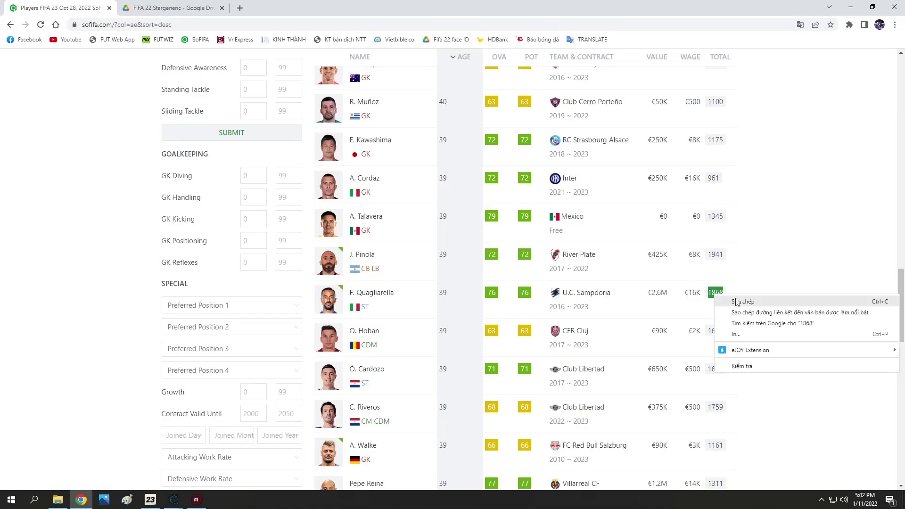
left_click(727, 300)
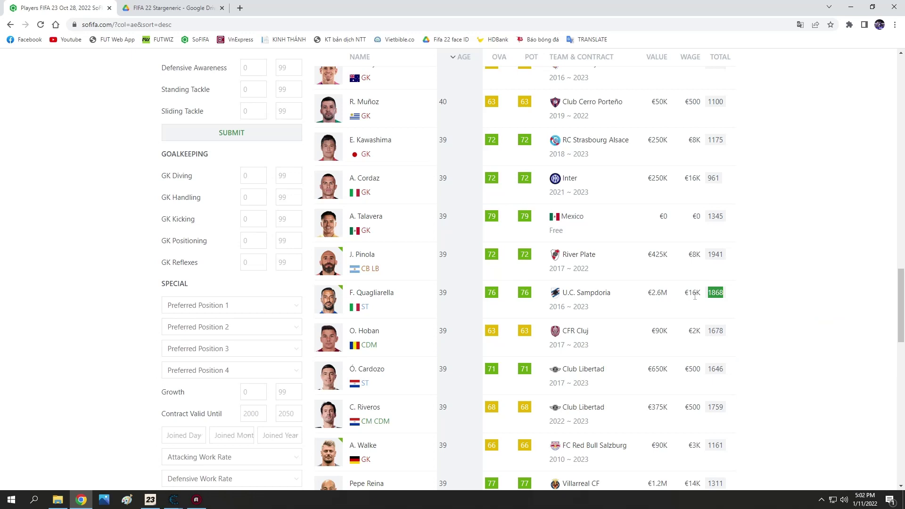
left_click(173, 499)
left_click(111, 467)
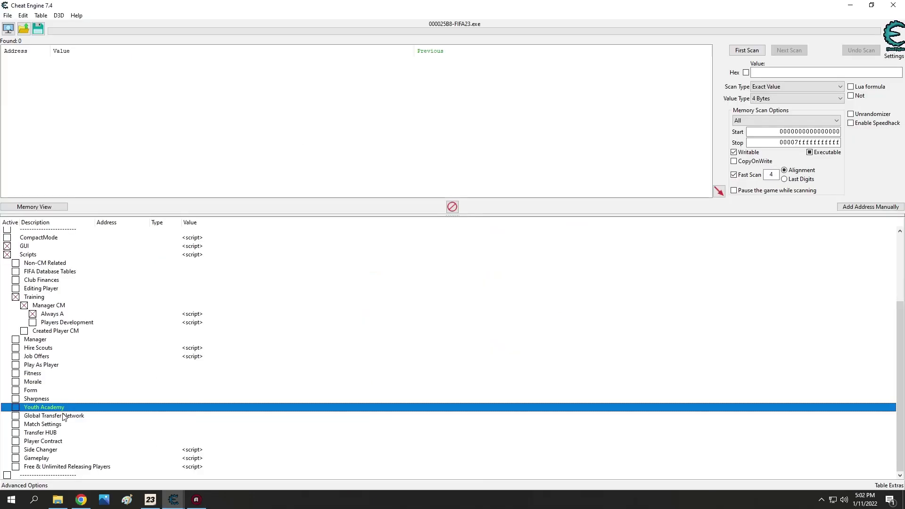
Step: Activate Youth Academy's Generate players with custom ID script, activate PlayerID 1 and set its value to 1868
left_click(15, 407)
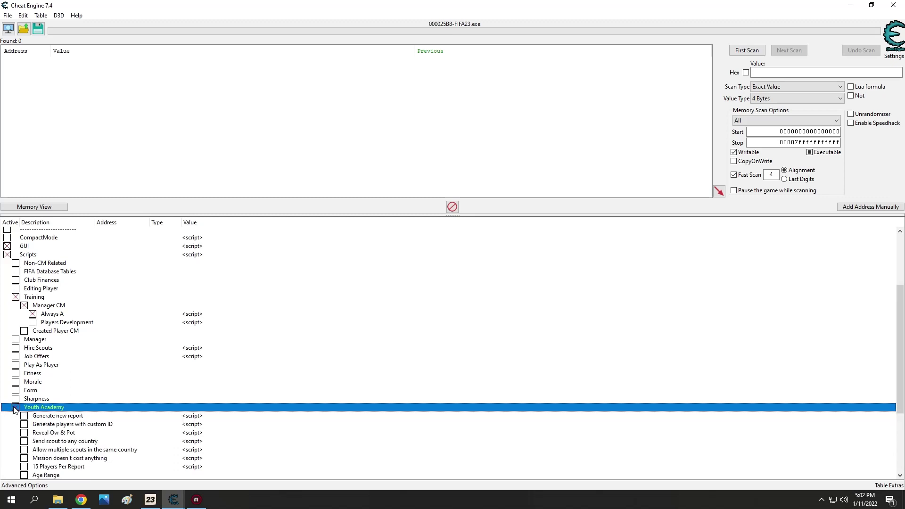
left_click(24, 424)
left_click(32, 432)
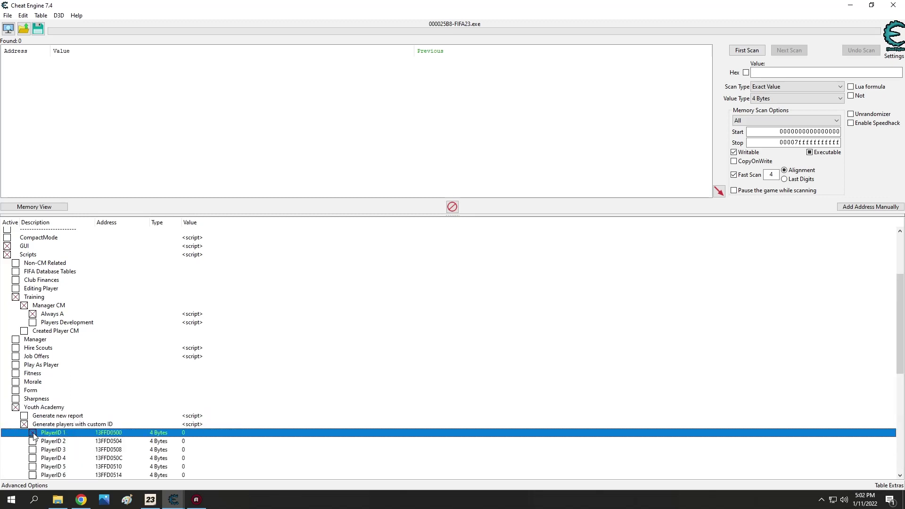
double_click(187, 433)
type("1868")
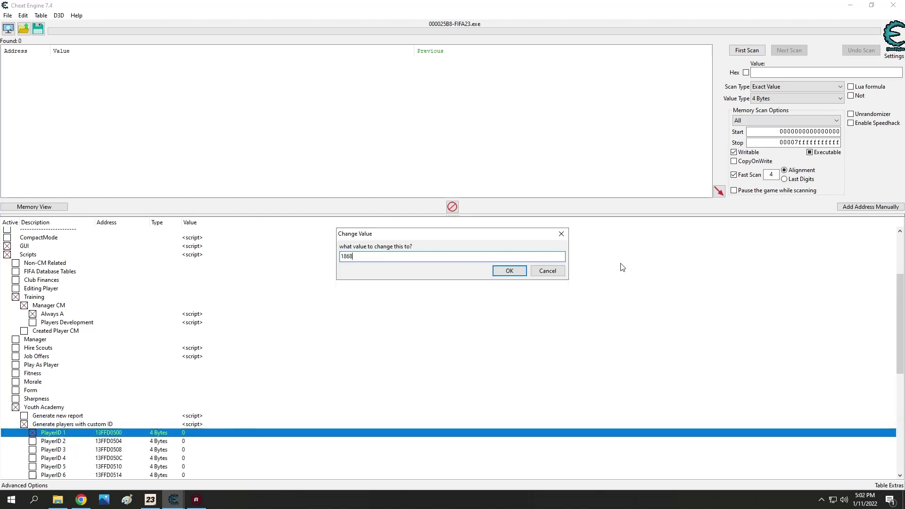
left_click(518, 270)
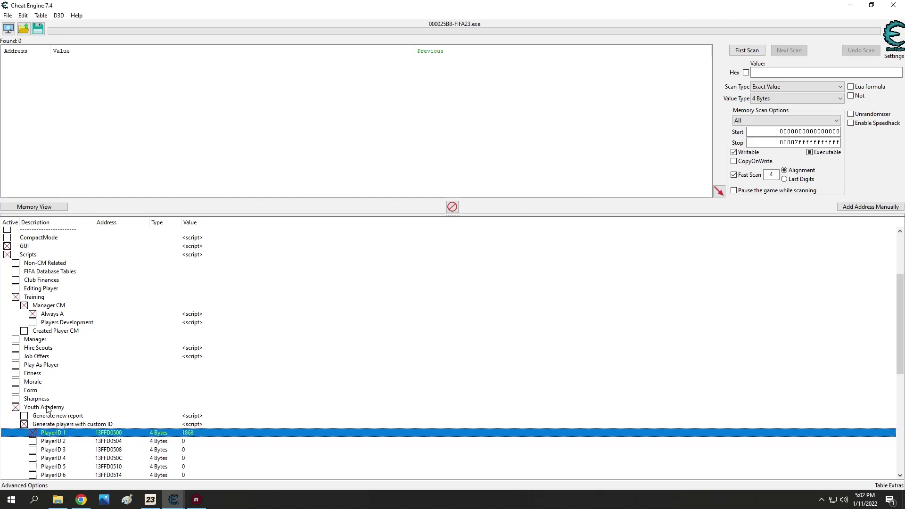
Step: Activate the Generate new report script, then switch to FIFA 23 and open the youth scout report from the inbox
left_click(24, 417)
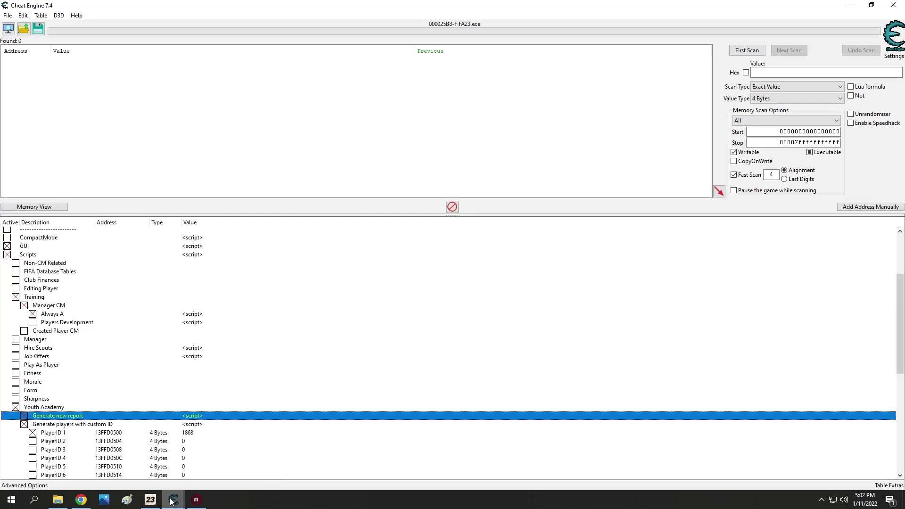
mouse_move(171, 498)
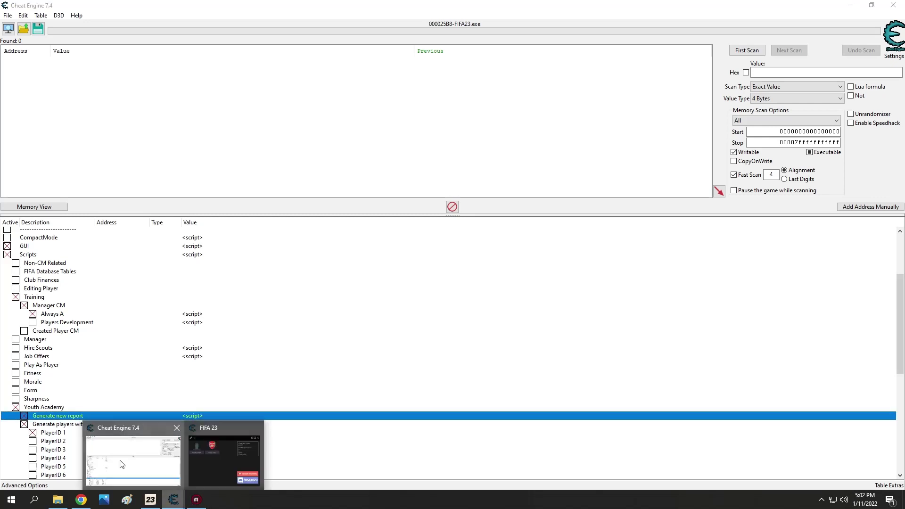
left_click(153, 501)
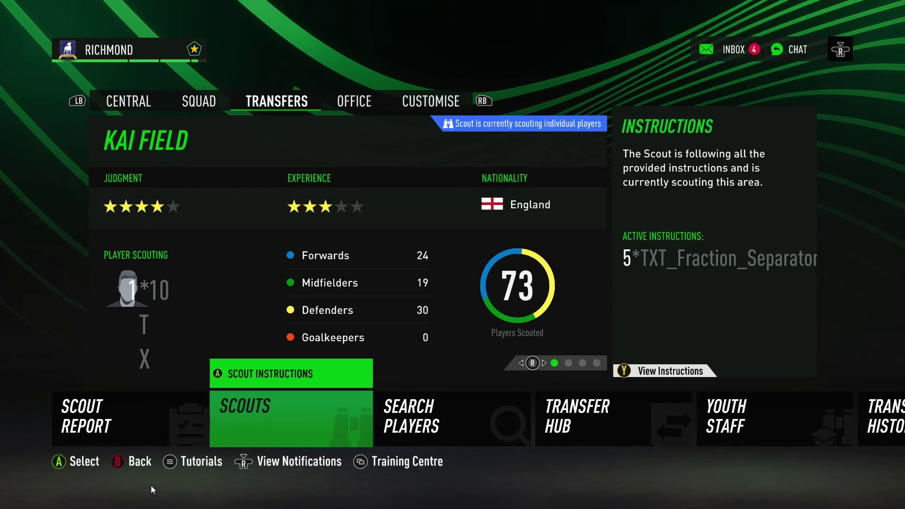
left_click(742, 48)
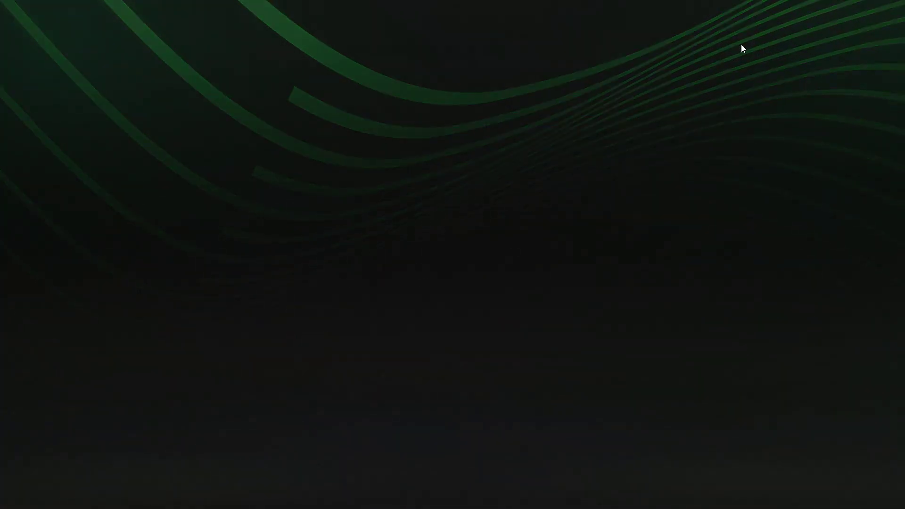
left_click(453, 253)
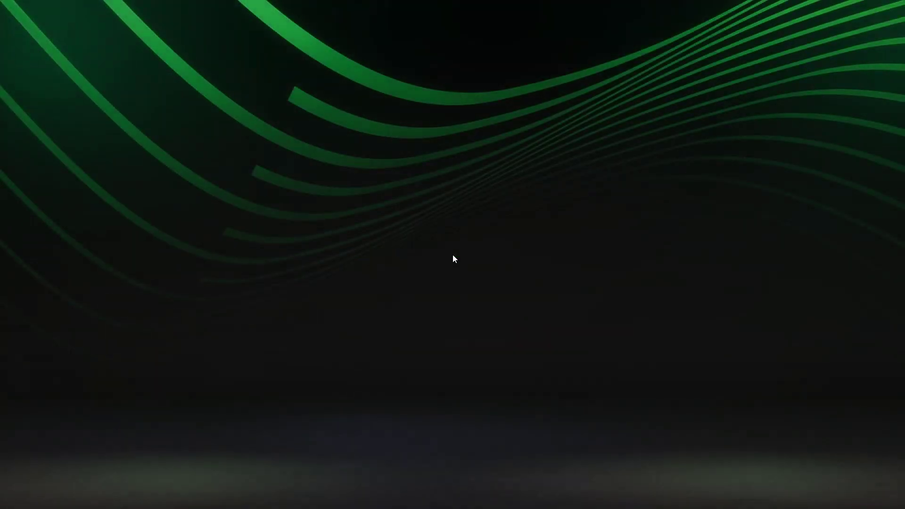
Step: Reject all the prospects in the one-star scout's report, including the blank entries and the 16-year-old
key("Return")
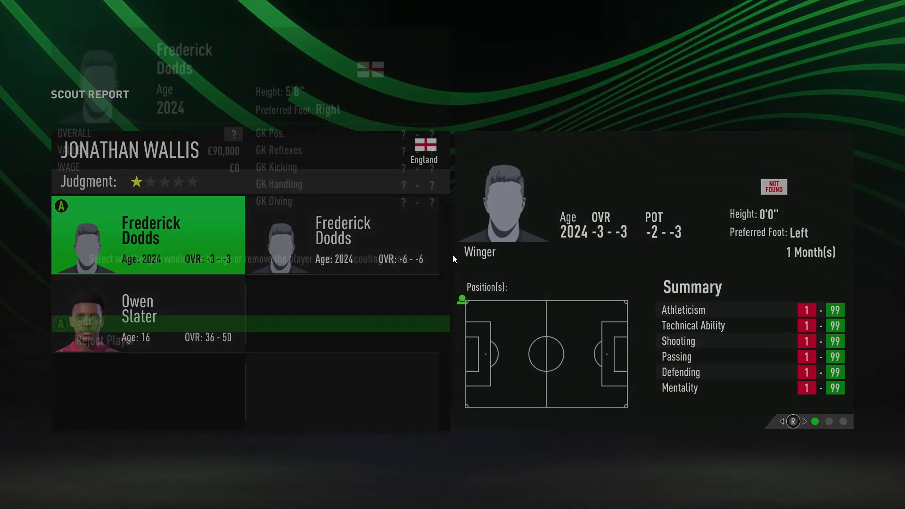
key("Down")
key("Return")
key("Return")
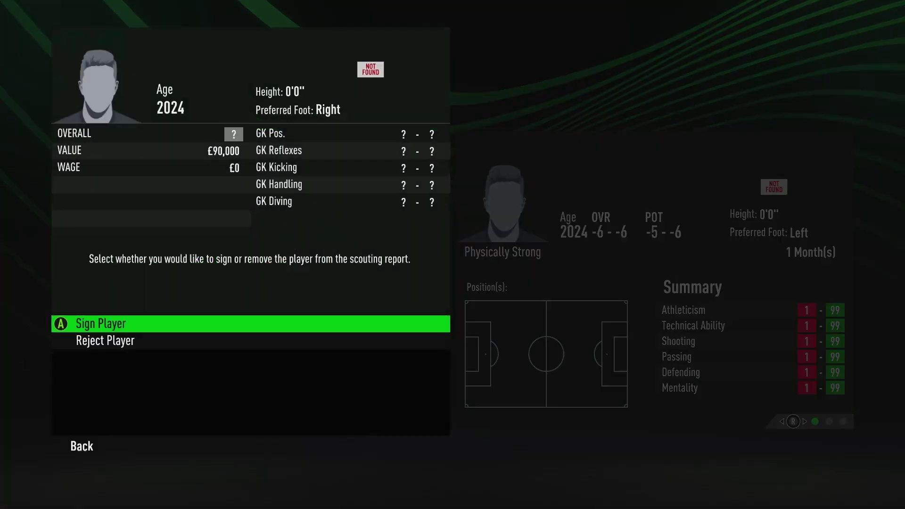
key("Down")
key("Return")
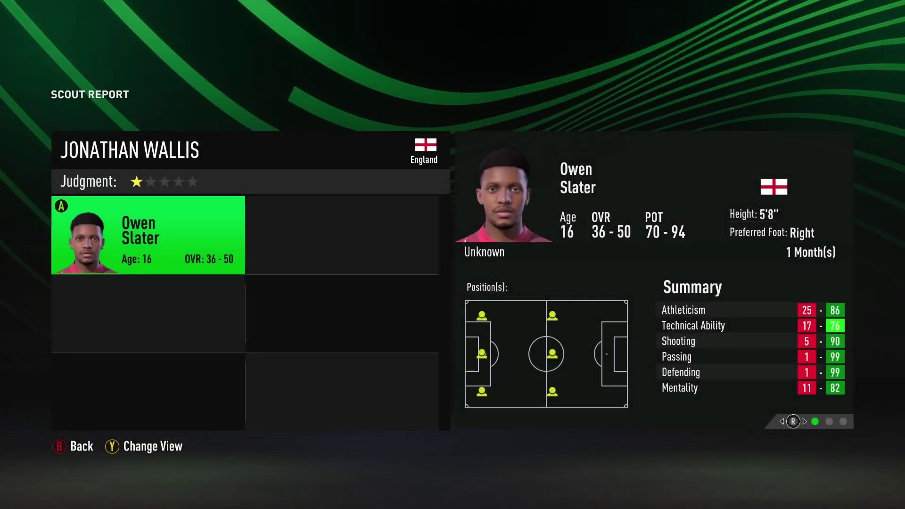
key("Return")
key("Down")
key("Return")
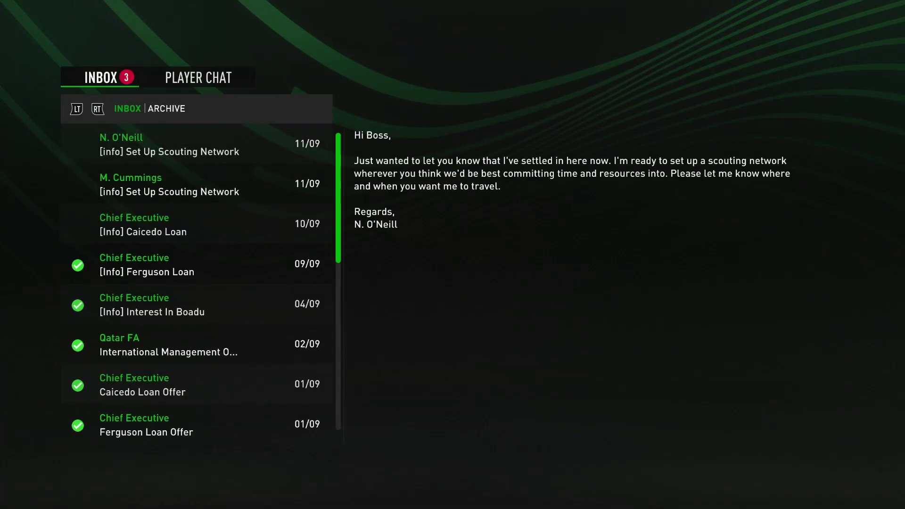
Step: View the unread scouting network and loan messages in the inbox, and return to the Transfers screen
key("Down")
key("Down")
key("Escape")
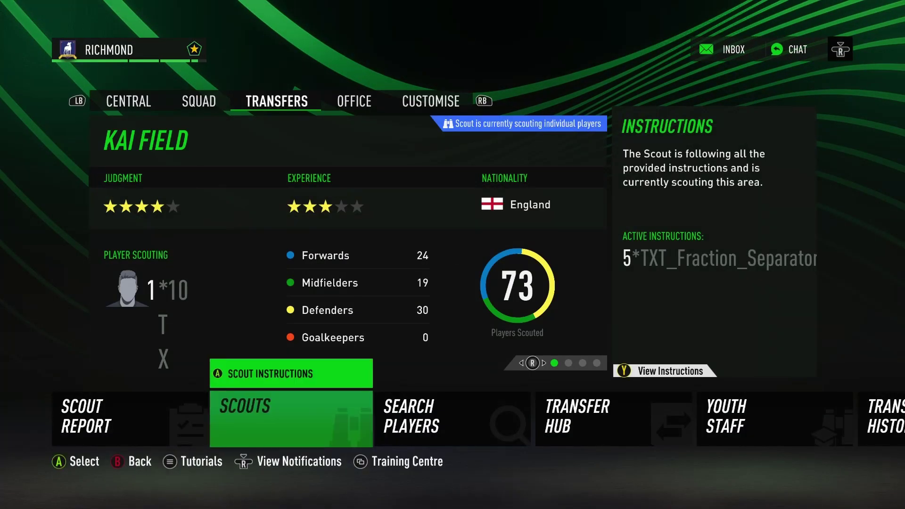
Step: Run Generate new report again in Cheat Engine, and open the resulting scout report from the inbox in FIFA 23
key("alt+Tab")
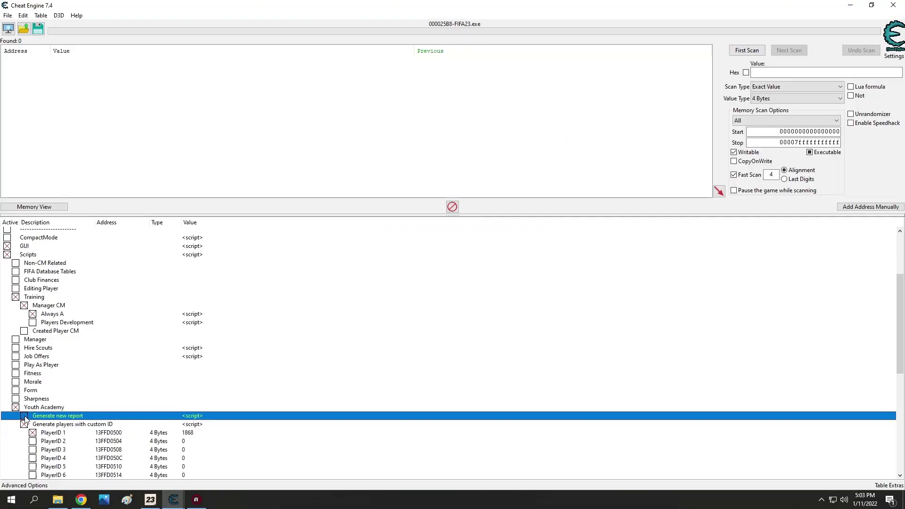
left_click(24, 416)
left_click(155, 501)
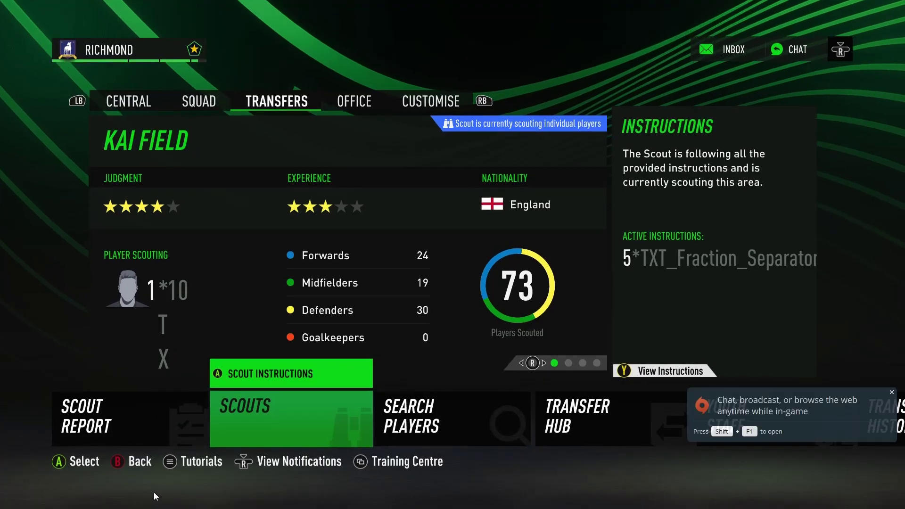
key("Return")
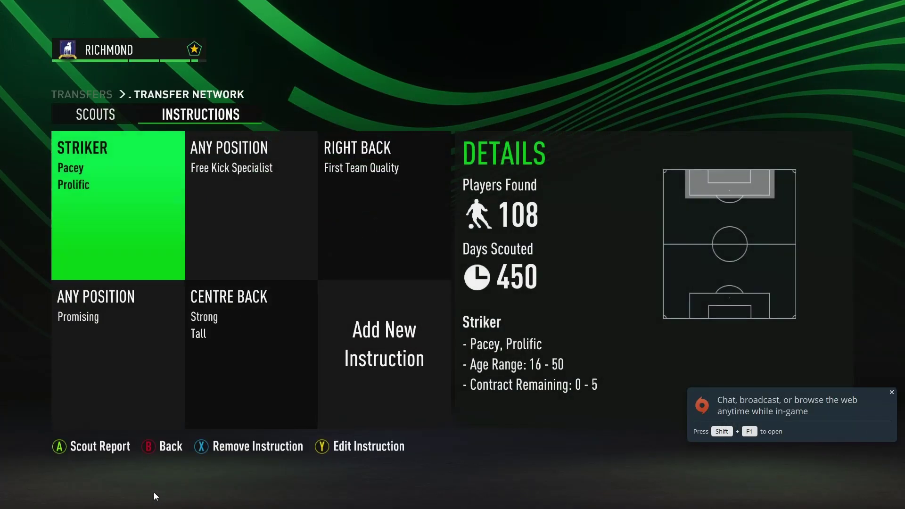
key("Escape")
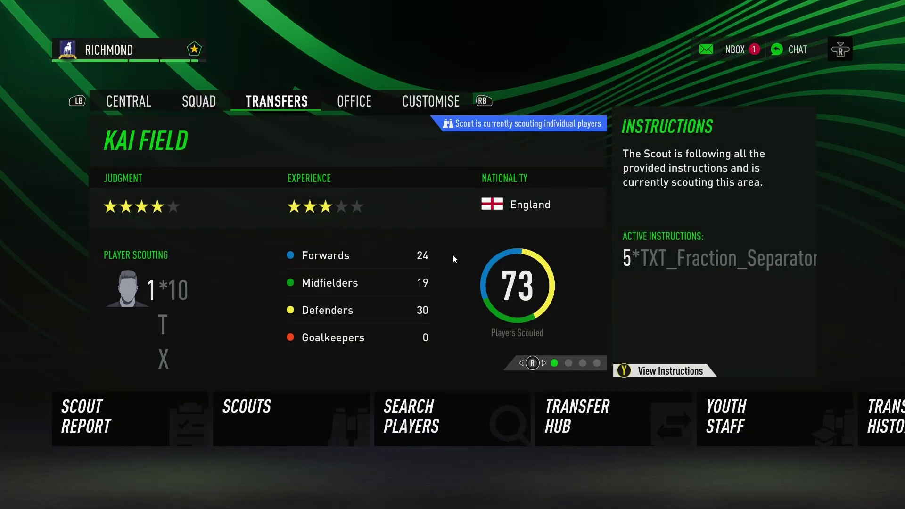
key("r")
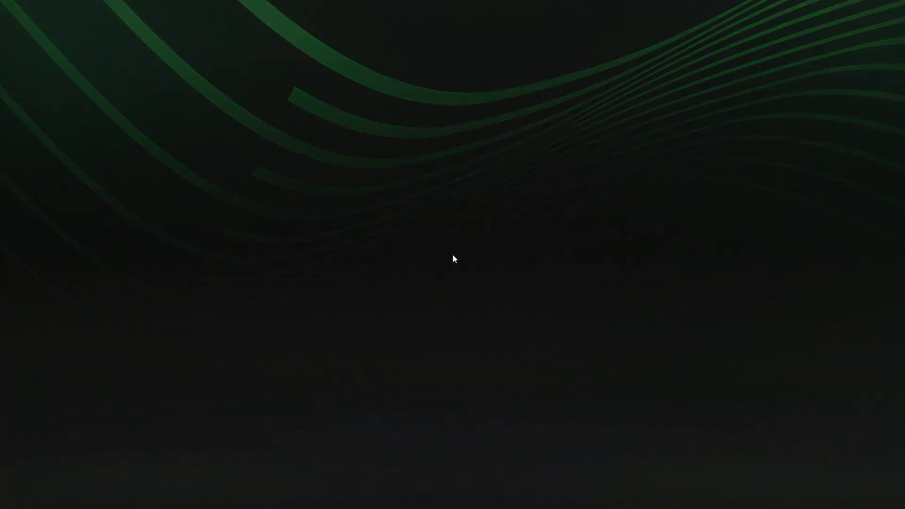
left_click(452, 254)
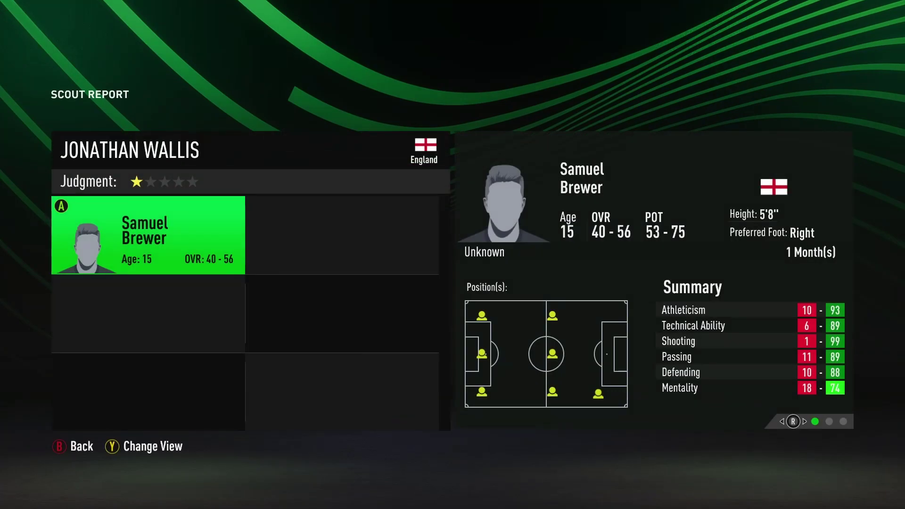
Step: Reject the 15-year-old prospect in the new scout report and return to the Transfers screen
key("Return")
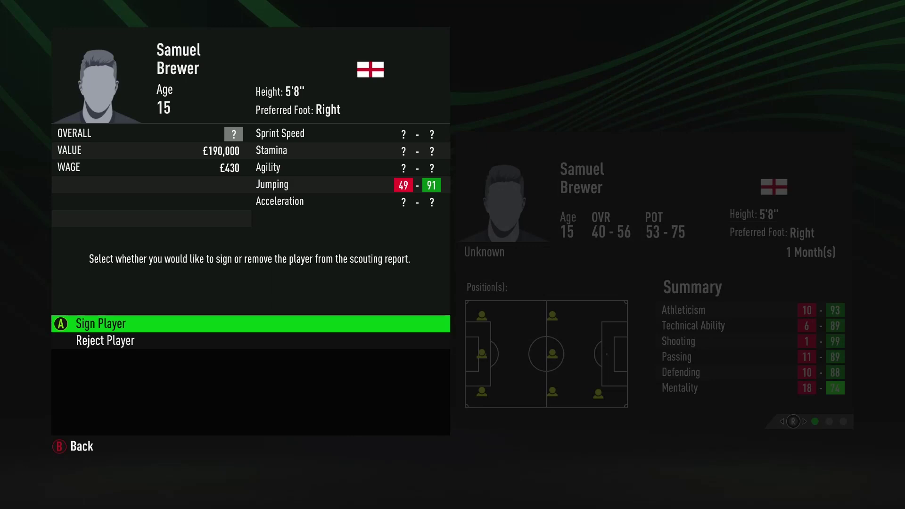
key("Return")
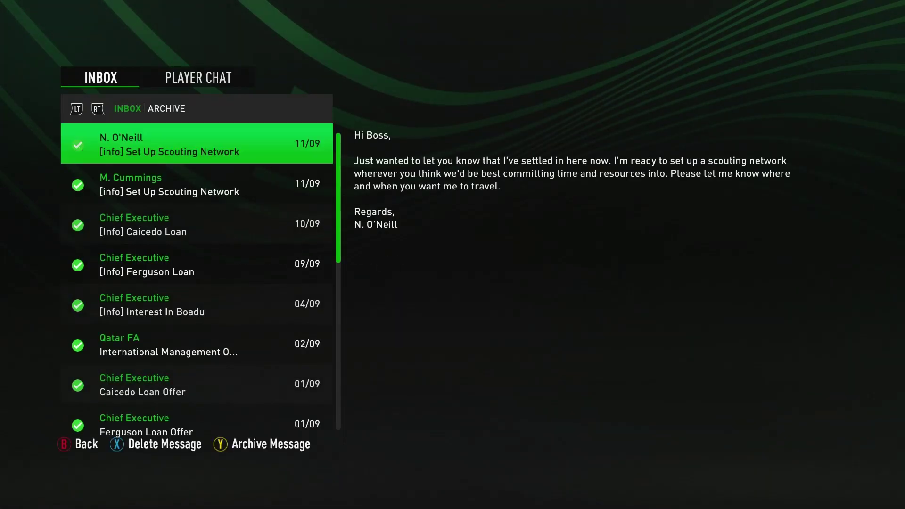
key("Escape")
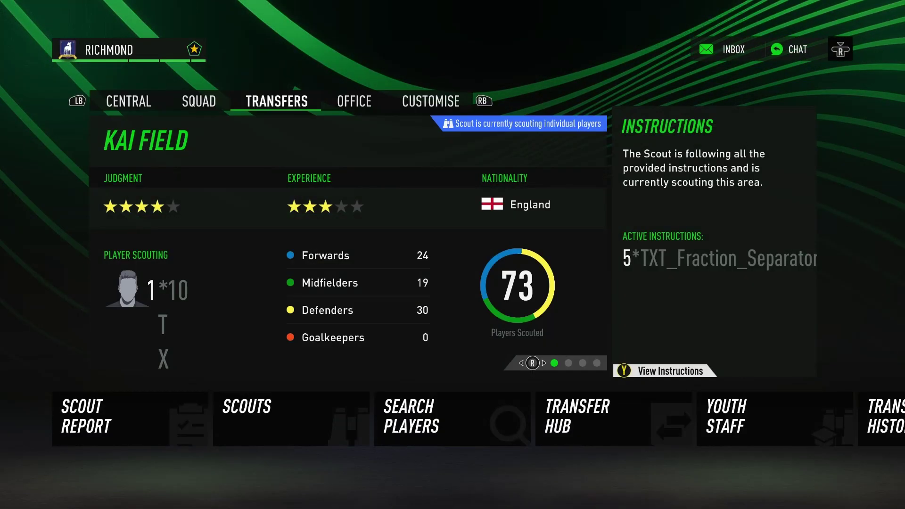
Step: Check the youth staff's scouting network, and open the Youth Academy squad with the 15-year-old RB/LB player selected
key("Right")
key("Right")
key("Right")
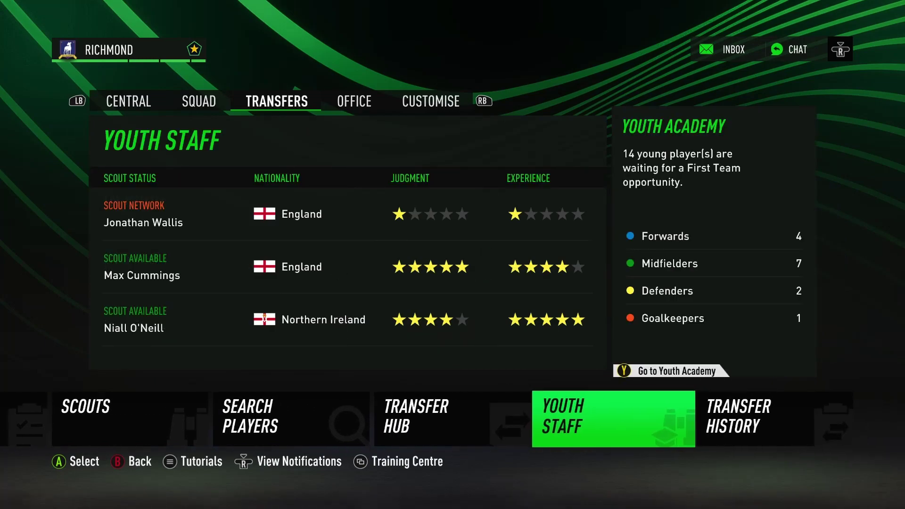
key("Return")
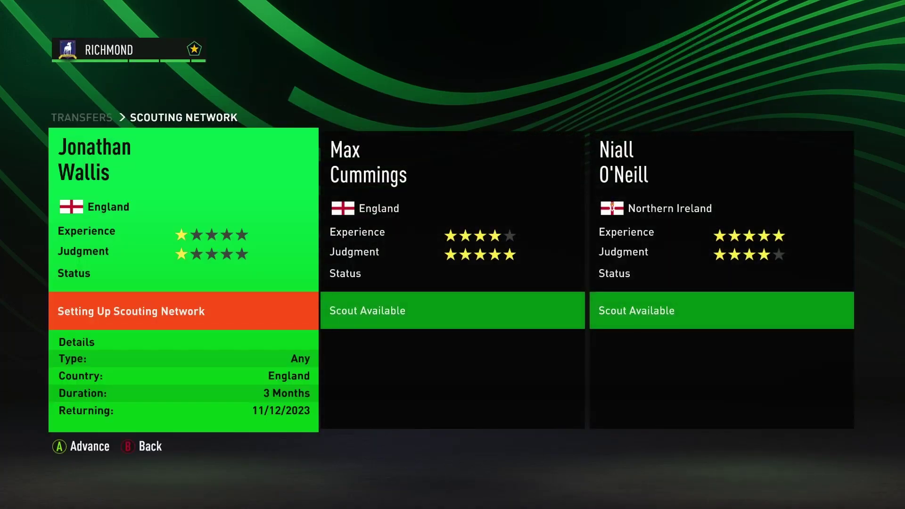
key("Return")
key("Return")
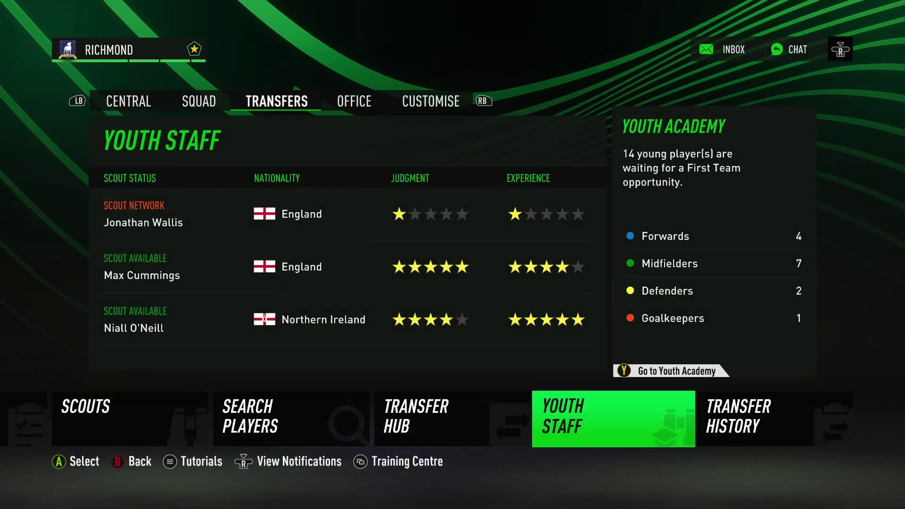
key("y")
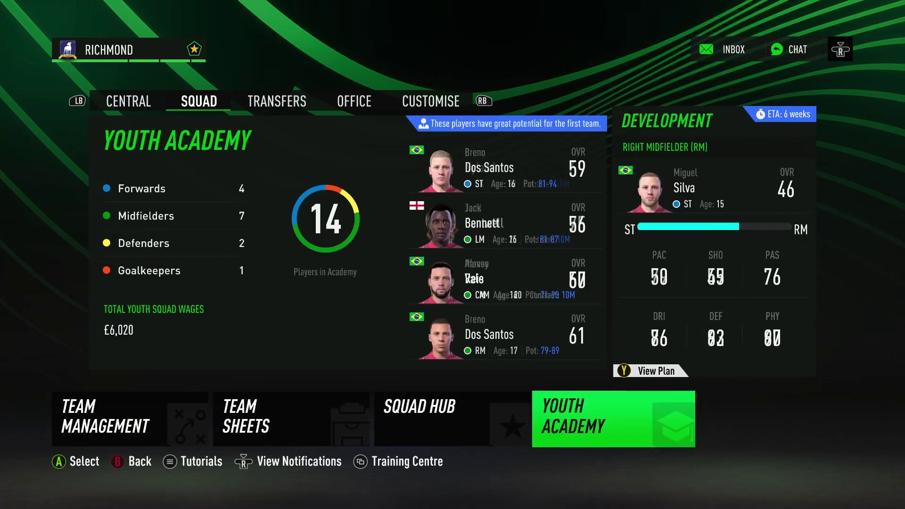
key("Down")
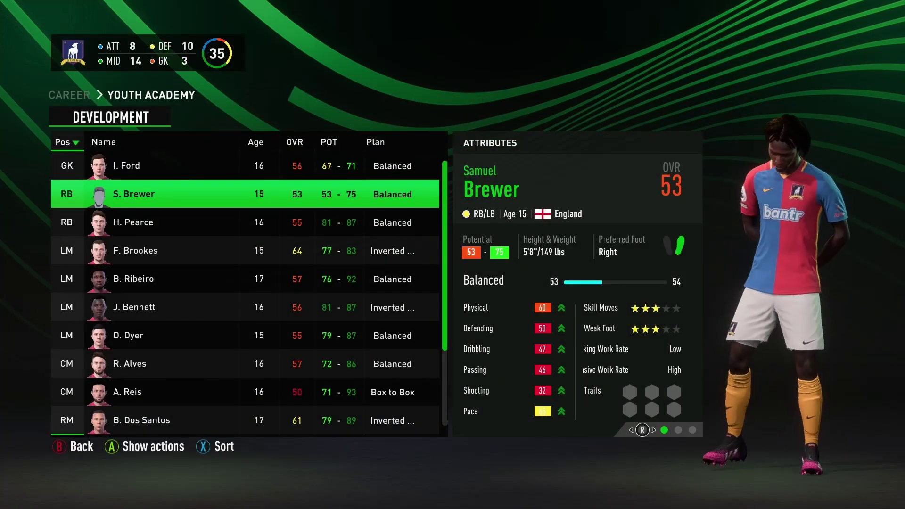
Step: In Cheat Engine, reset PlayerID 1 to 0 and deactivate the Generate players with custom ID and Generate new report scripts
key("alt+Tab")
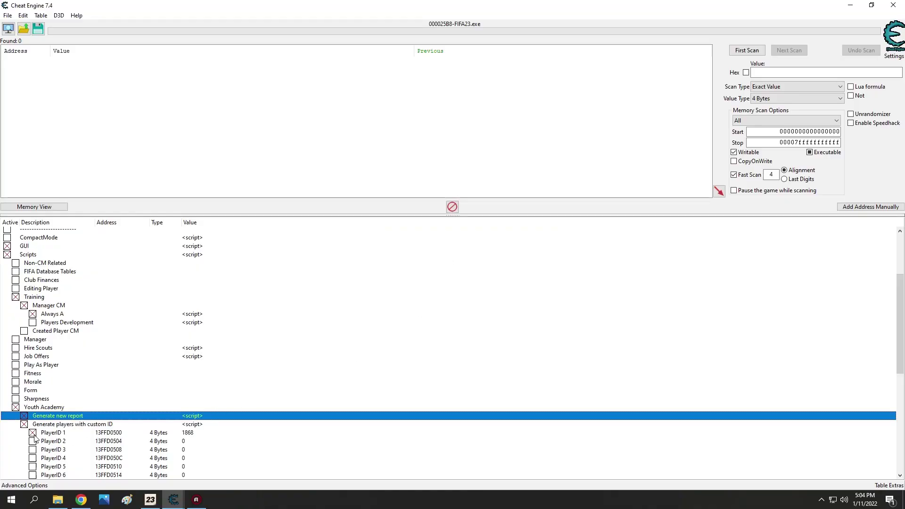
double_click(173, 432)
type("0")
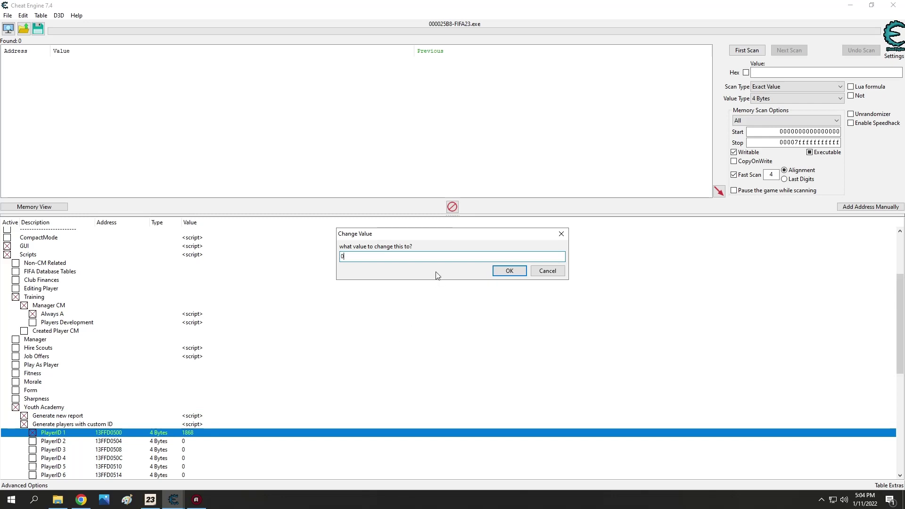
left_click(509, 271)
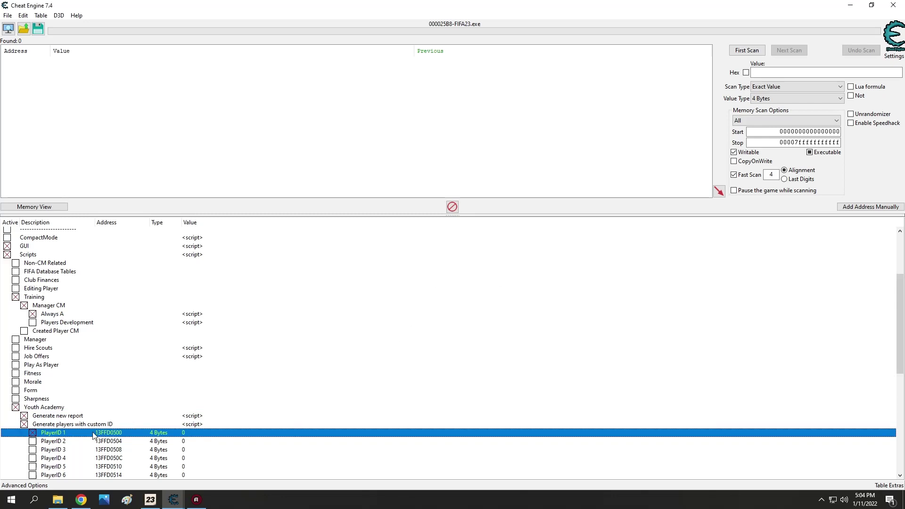
left_click(24, 424)
left_click(24, 416)
Step: Activate the FIFA Database Tables group and its Editedplayernames Table
scroll(21, 391, "up", 5)
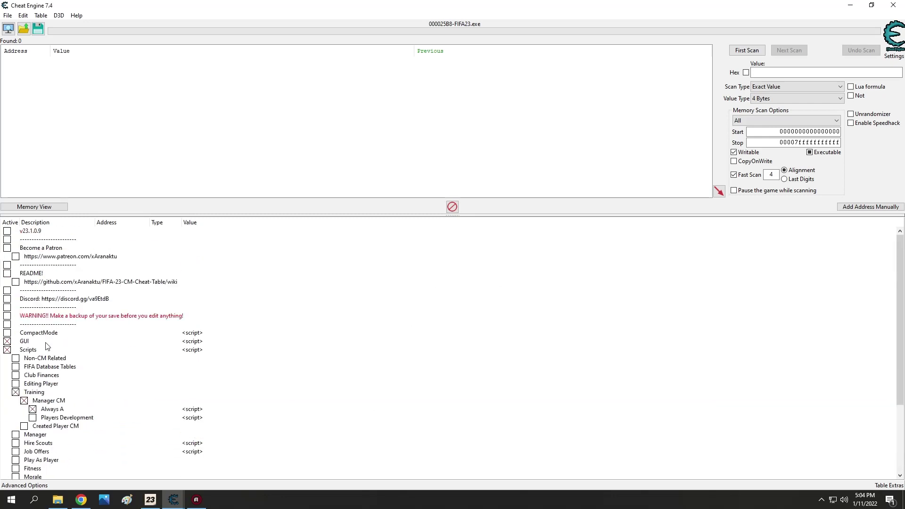
left_click(17, 368)
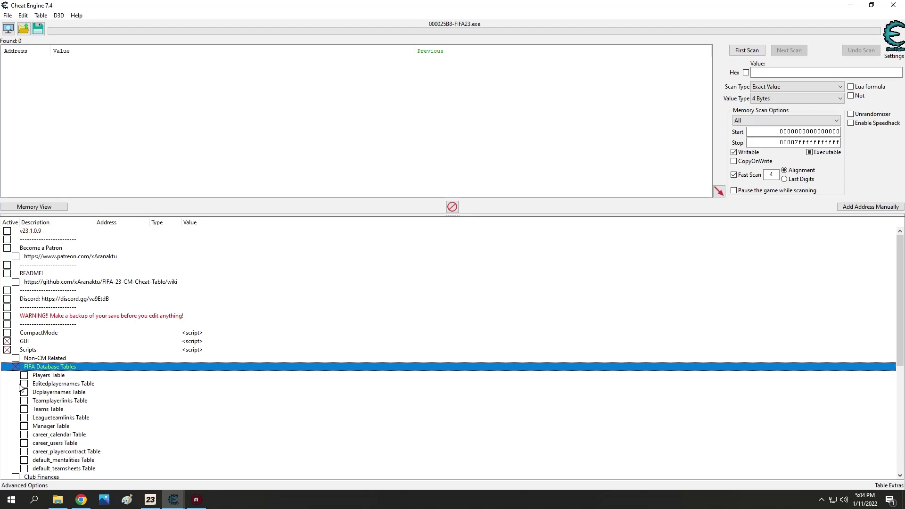
left_click(24, 384)
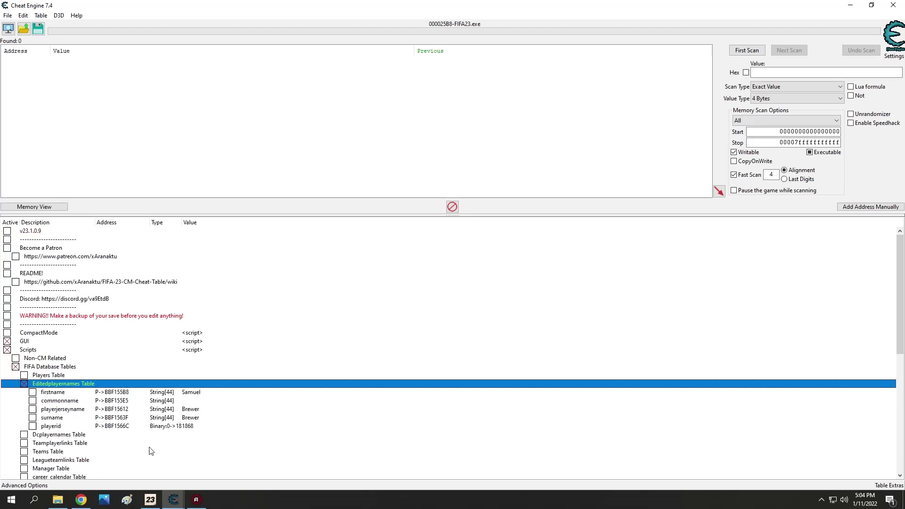
Step: Switch to SoFIFA in Chrome, open the page of Fabio Quagliarella and copy his full name
left_click(82, 499)
scroll(420, 187, "up", 6)
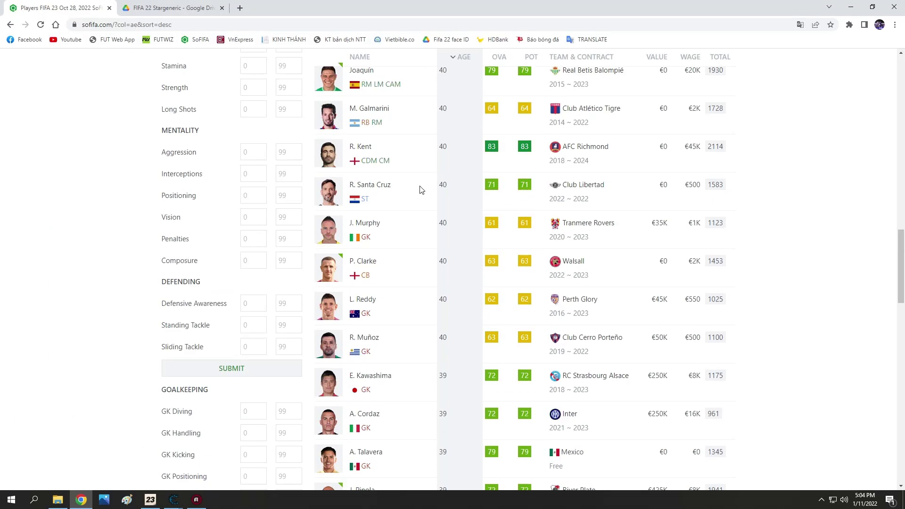
scroll(418, 330, "down", 4)
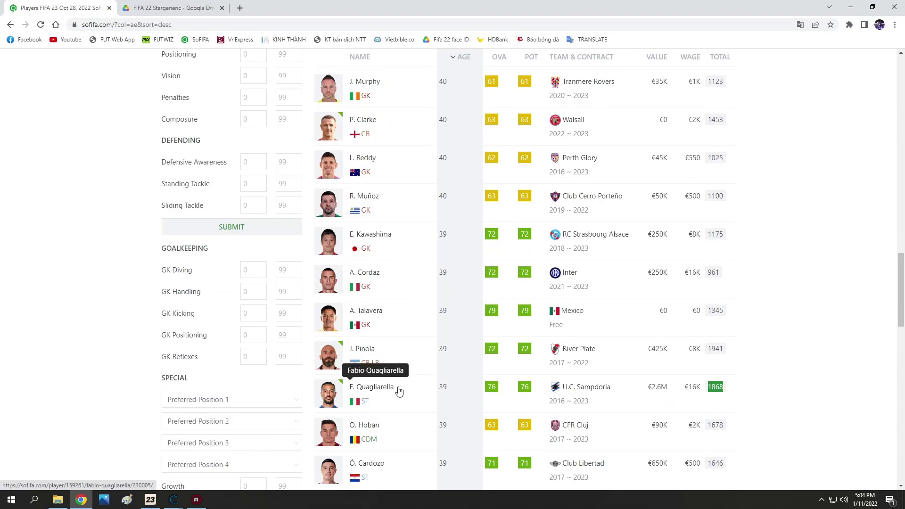
left_click(384, 387)
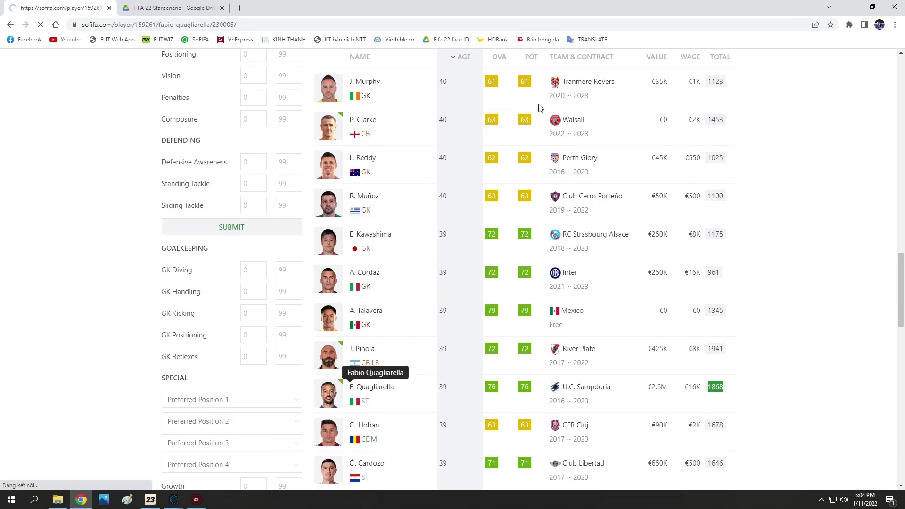
left_click_drag(467, 185, 388, 188)
key("ctrl+c")
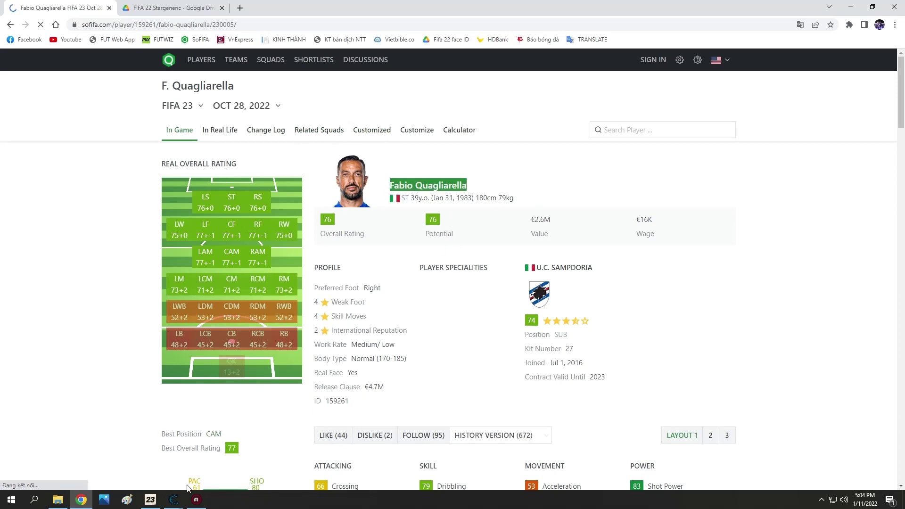
Step: Back in Cheat Engine, change the firstname value in the Editedplayernames Table to Fabio
mouse_move(173, 501)
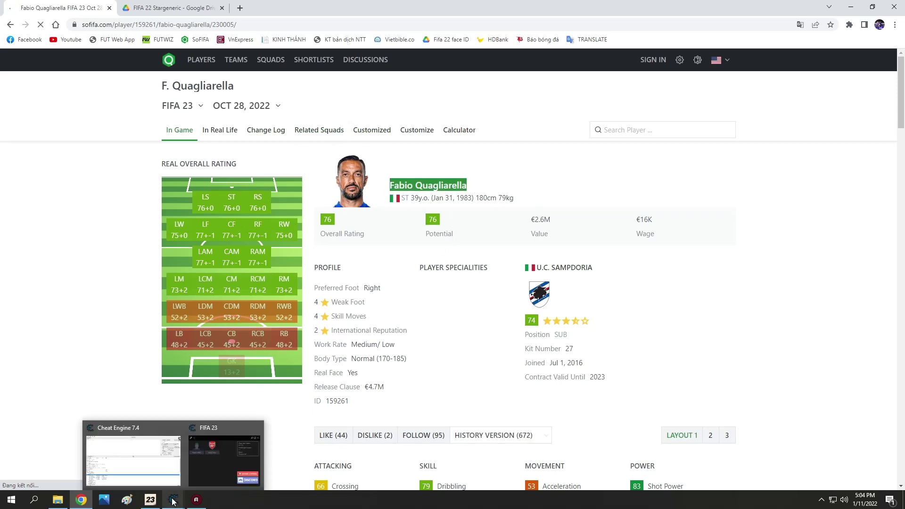
left_click(147, 474)
left_click(203, 395)
double_click(202, 392)
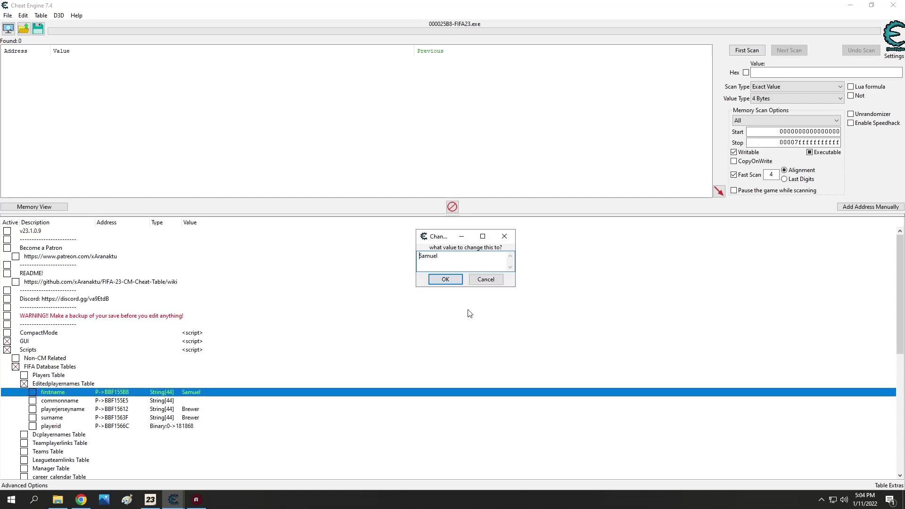
key("ctrl+a")
key("ctrl+v")
left_click_drag(465, 257, 444, 258)
key("BackSpace")
left_click(445, 279)
Step: Change the playerjerseyname value in the Editedplayernames Table to Cagliarella
double_click(217, 409)
key("ctrl+a")
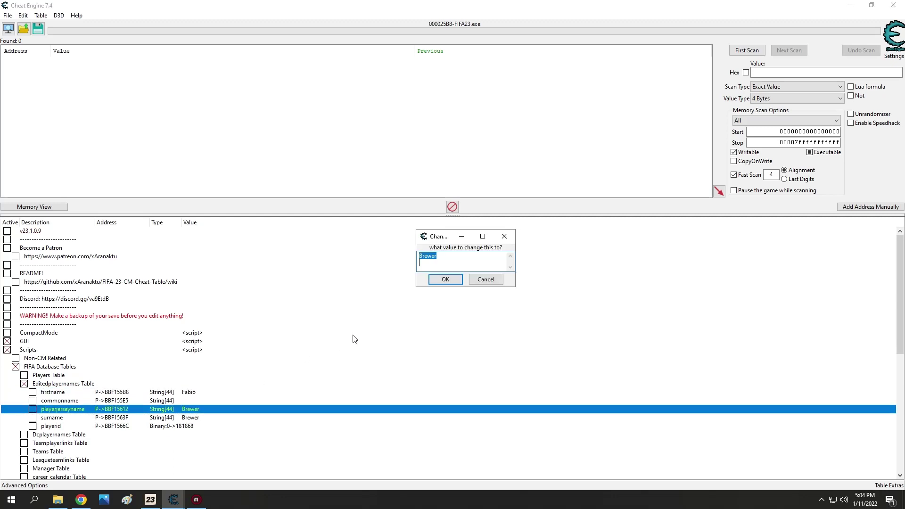
type("Quagliarella")
left_click_drag(427, 258, 406, 258)
type("C")
left_click(445, 279)
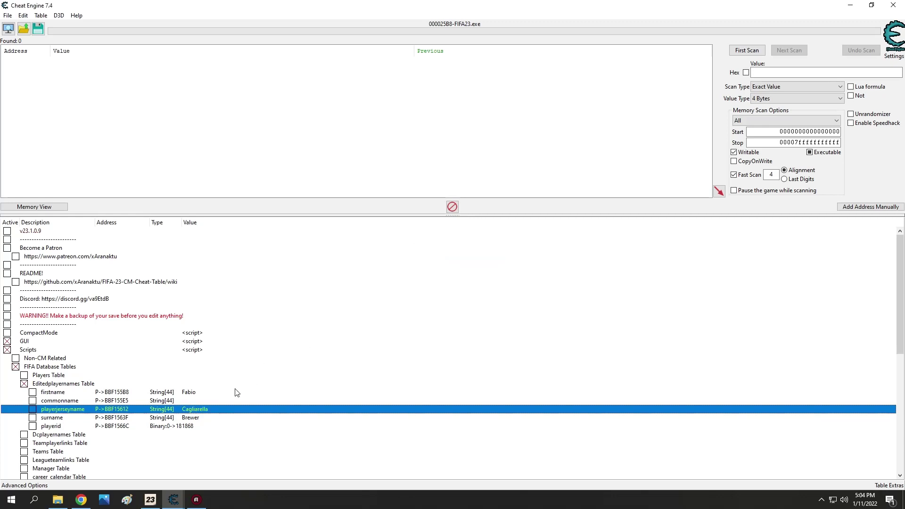
Step: Change the surname value in the Editedplayernames Table to Cagliarella
double_click(209, 418)
key("ctrl+a")
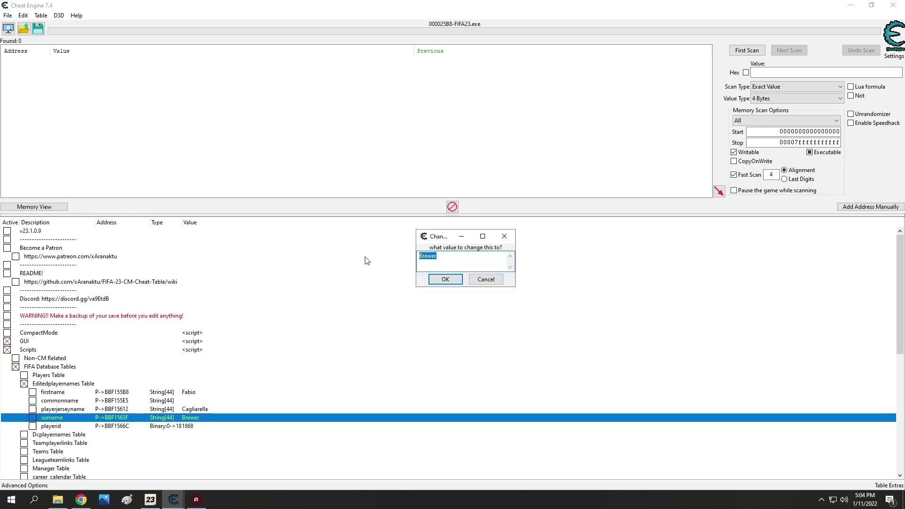
type("Quagliarella")
left_click_drag(426, 256, 418, 256)
type("C")
left_click(449, 282)
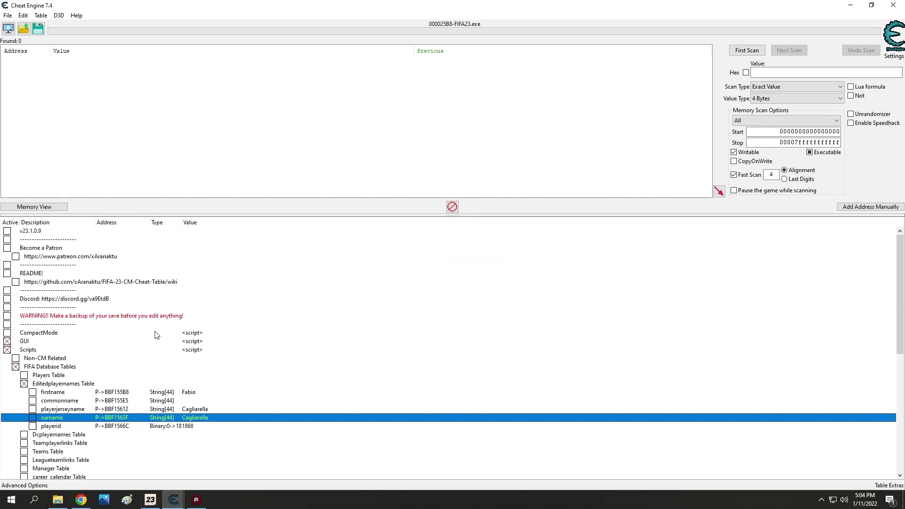
Step: Open the Clone settings in the GUI's Players Editor and search the FIFA 23 FUT players for canava
left_click(6, 341)
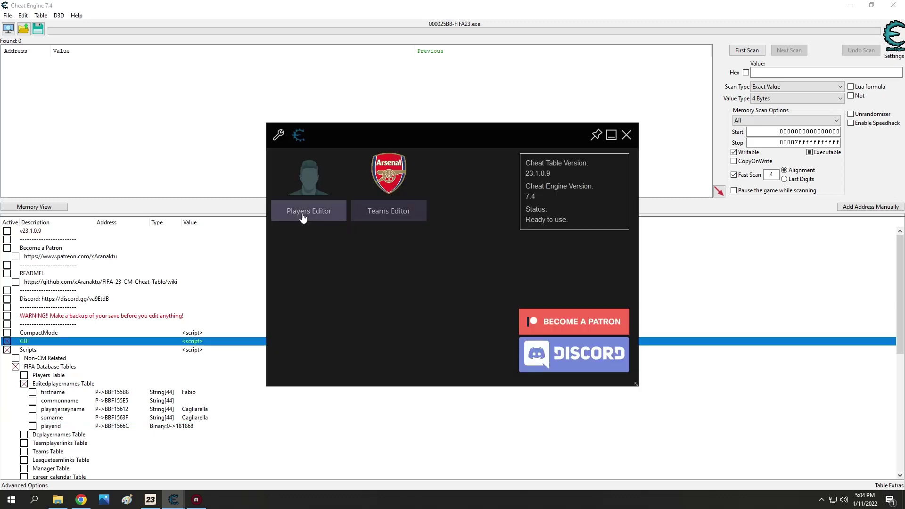
left_click(329, 215)
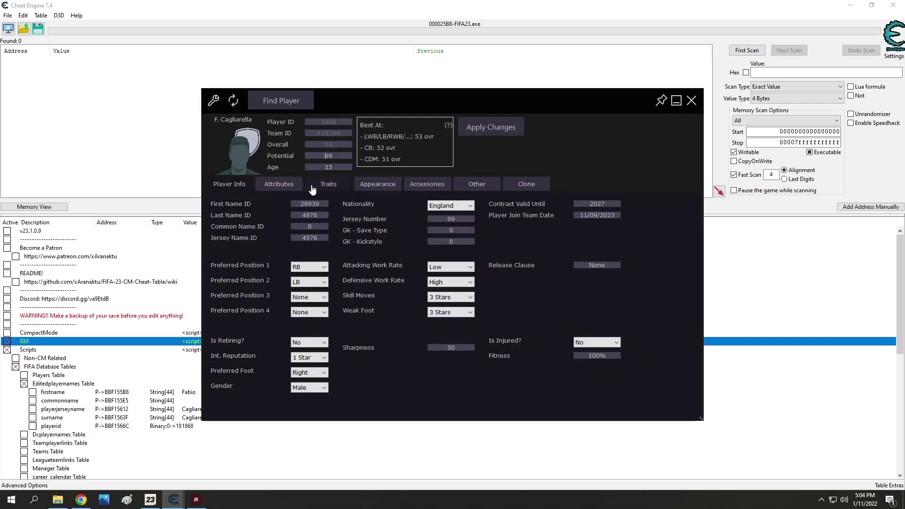
left_click(526, 185)
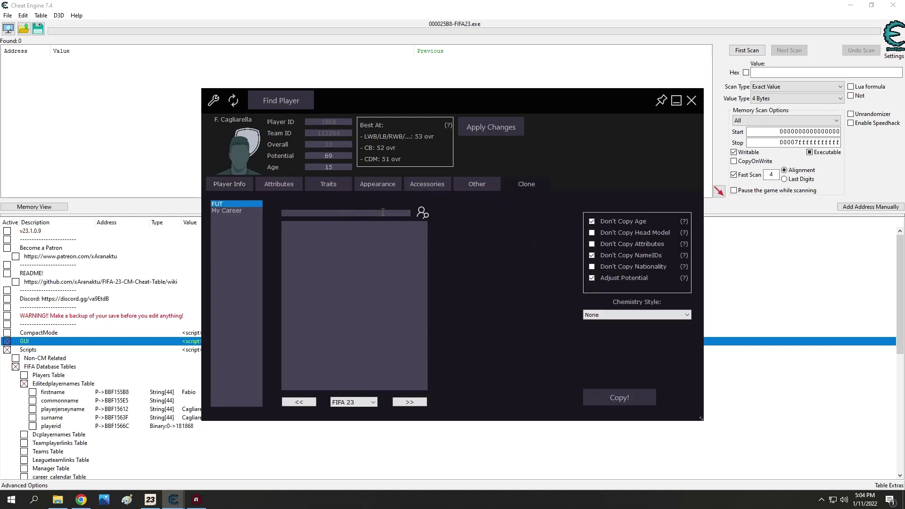
type("canava")
left_click(425, 214)
Step: Search the FUT players for fabio ca and select the 92-rated Fabio Cannavaro icon
double_click(374, 213)
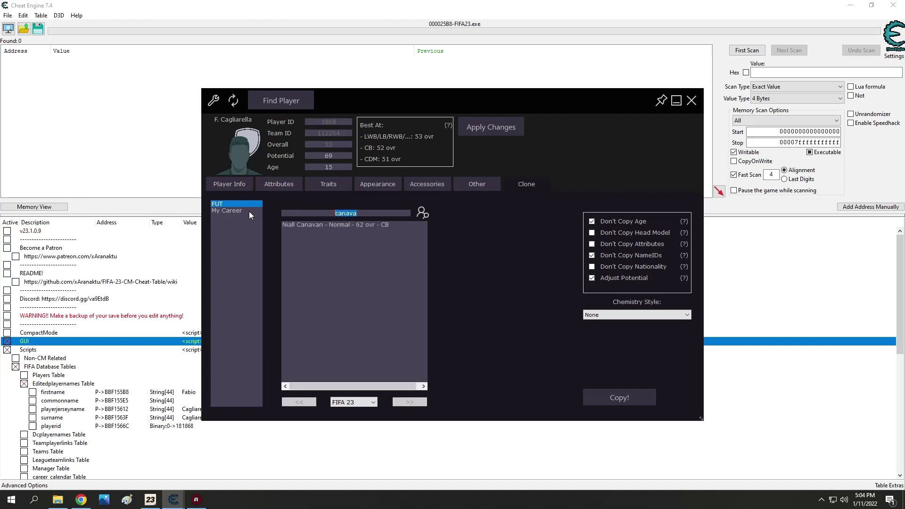
type("fabio ca")
left_click(425, 213)
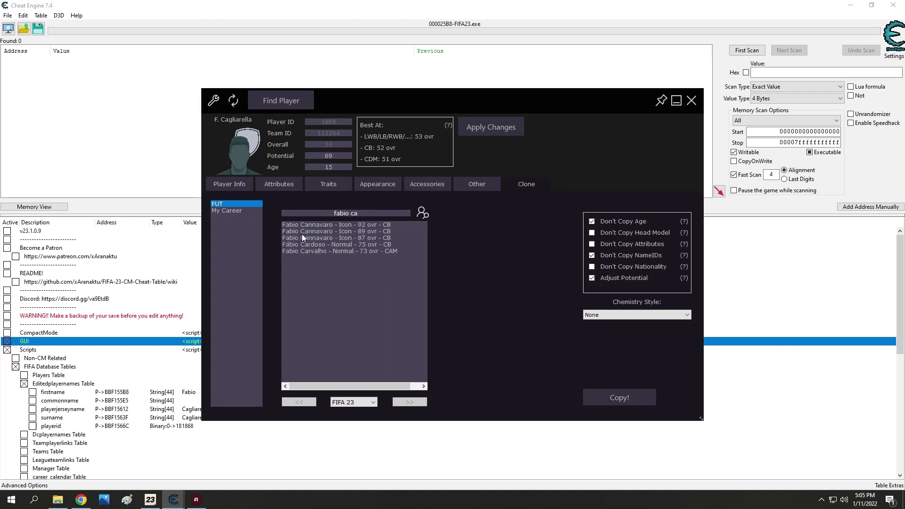
left_click(317, 224)
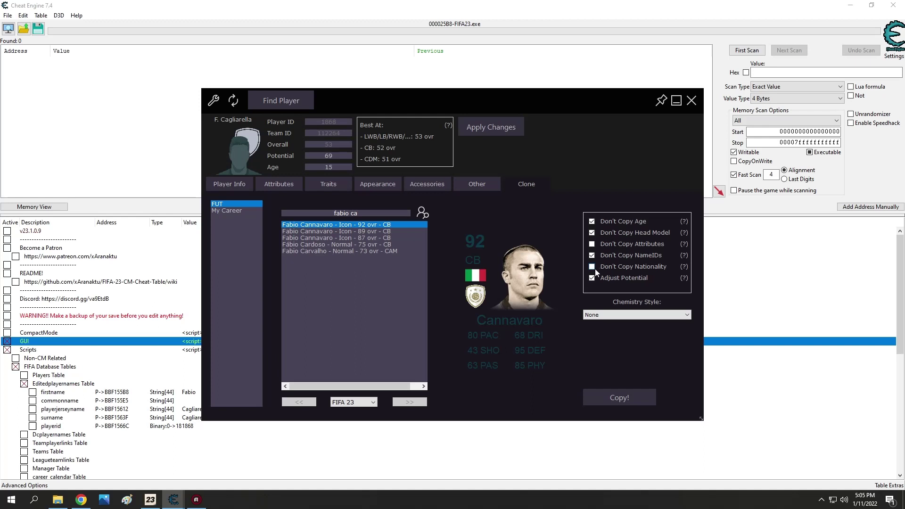
Step: Copy Cannavaro's data to the academy player without the head model, apply the changes, and check the player's appearance settings
left_click(619, 397)
left_click(514, 252)
left_click(483, 126)
left_click(514, 249)
left_click(378, 184)
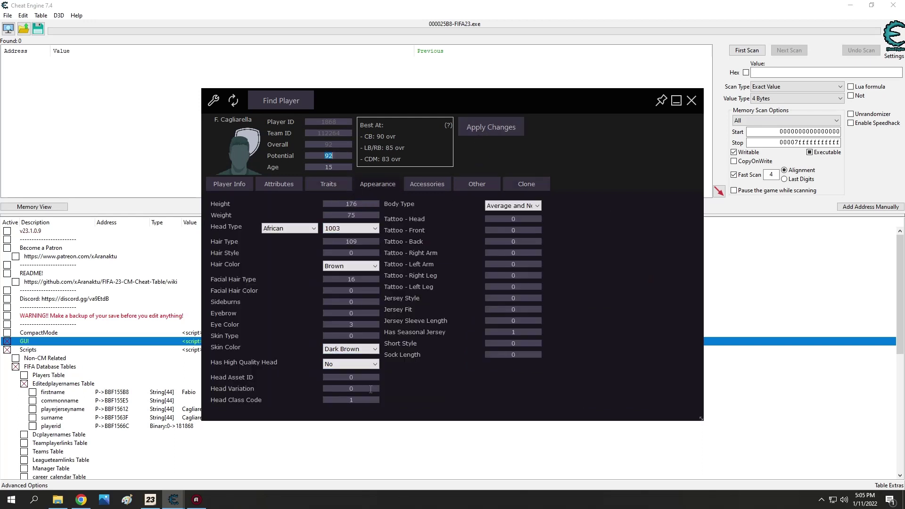
left_click(351, 354)
Step: Disable Don't Copy Head Model, copy the Cannavaro icon to the academy player again and apply the changes
left_click(525, 183)
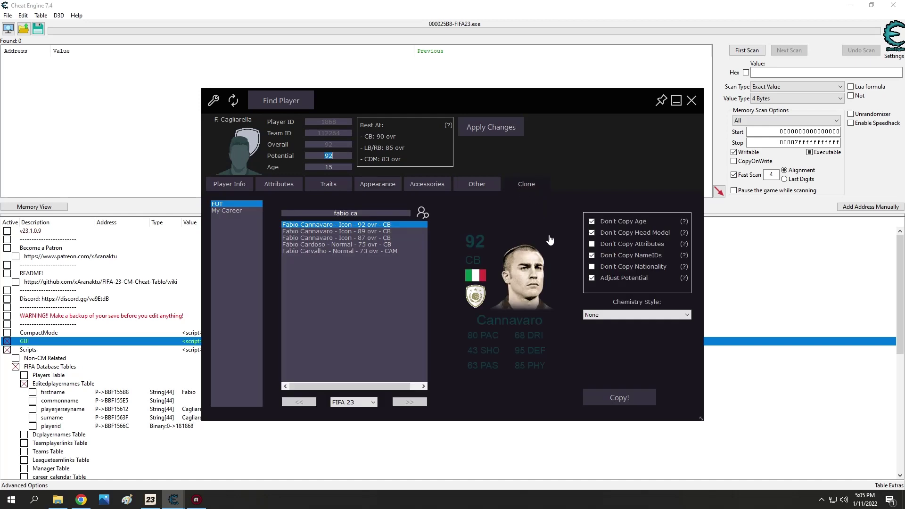
left_click(591, 233)
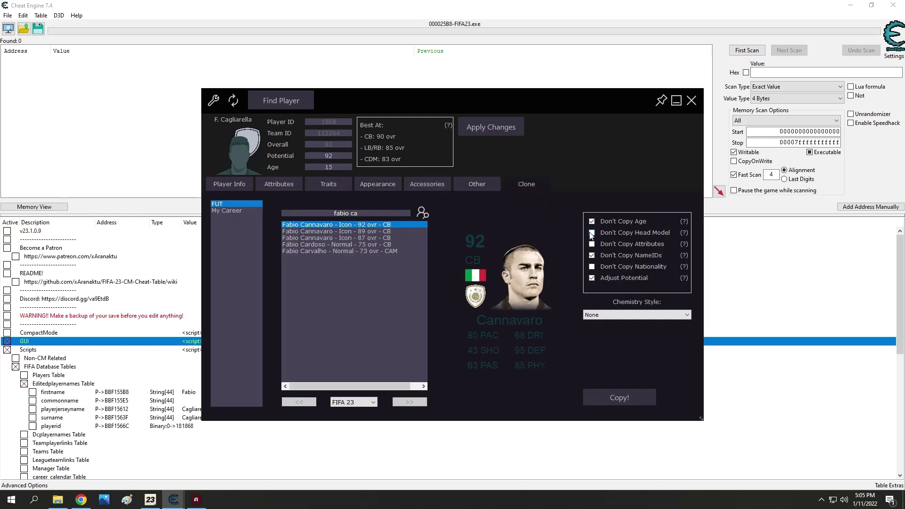
left_click(615, 401)
left_click(515, 248)
left_click(491, 126)
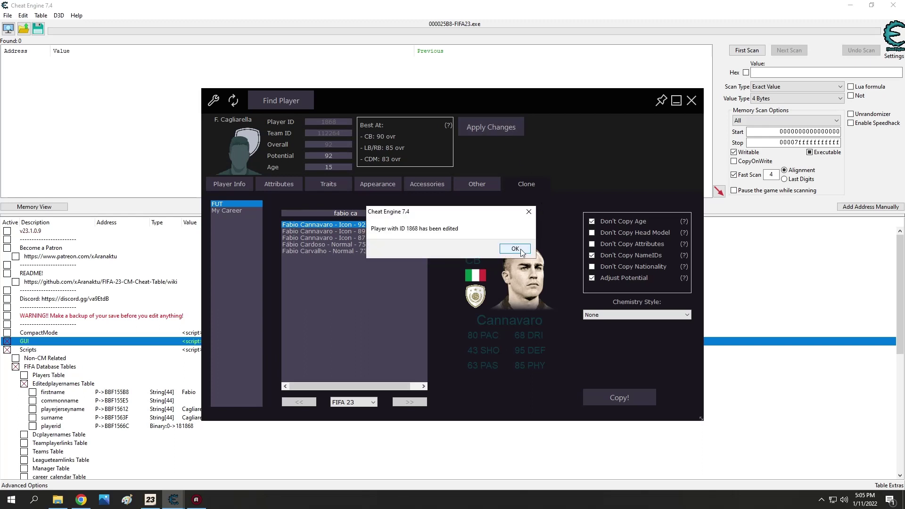
left_click(515, 249)
Step: Pick a face from the FIFA 22 Stargeneric folder in Google Drive, set the player's Head Asset ID to 26646, and apply the changes
left_click(378, 183)
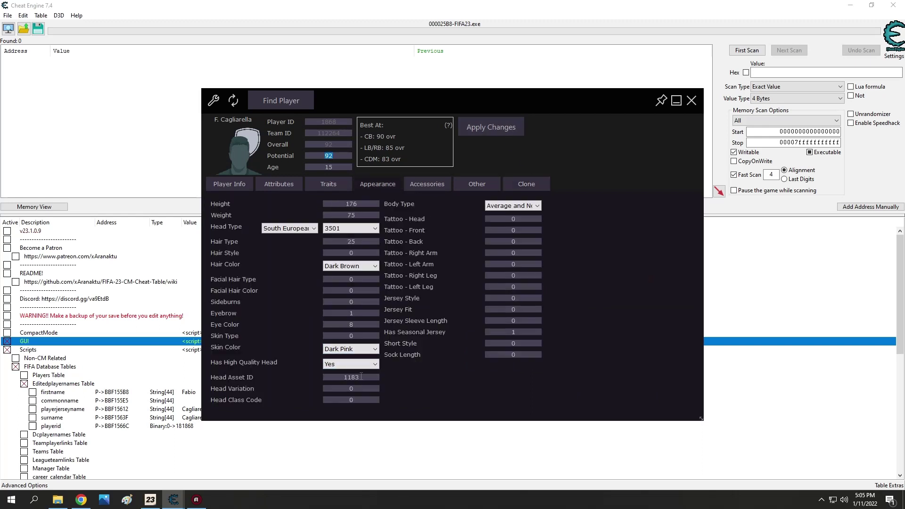
double_click(361, 377)
key("BackSpace")
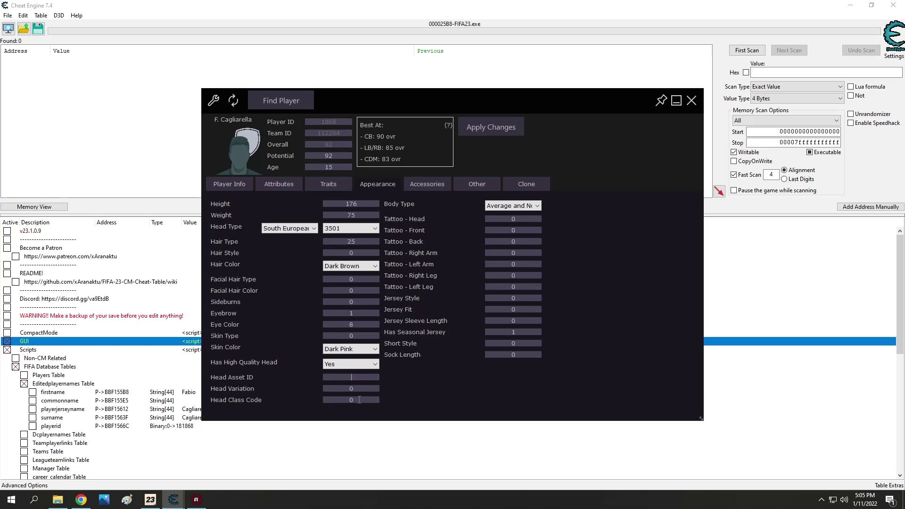
left_click(78, 498)
left_click(170, 7)
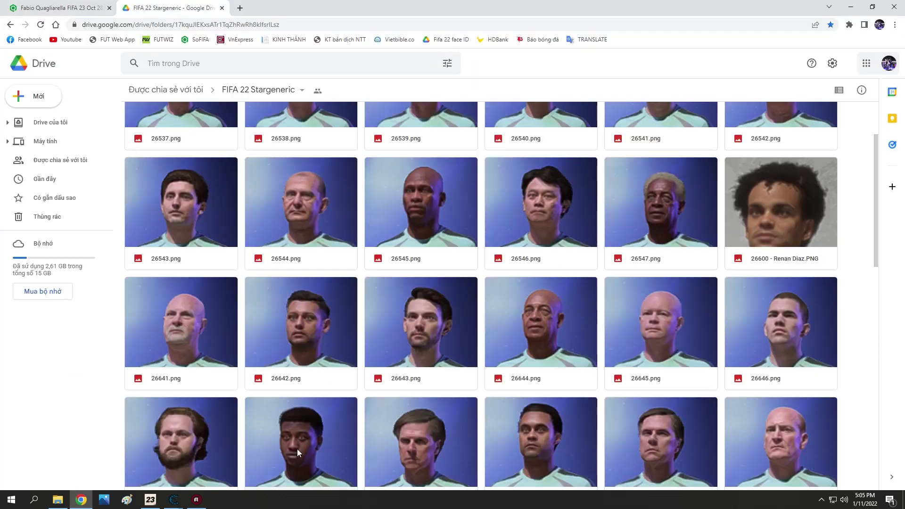
left_click(130, 452)
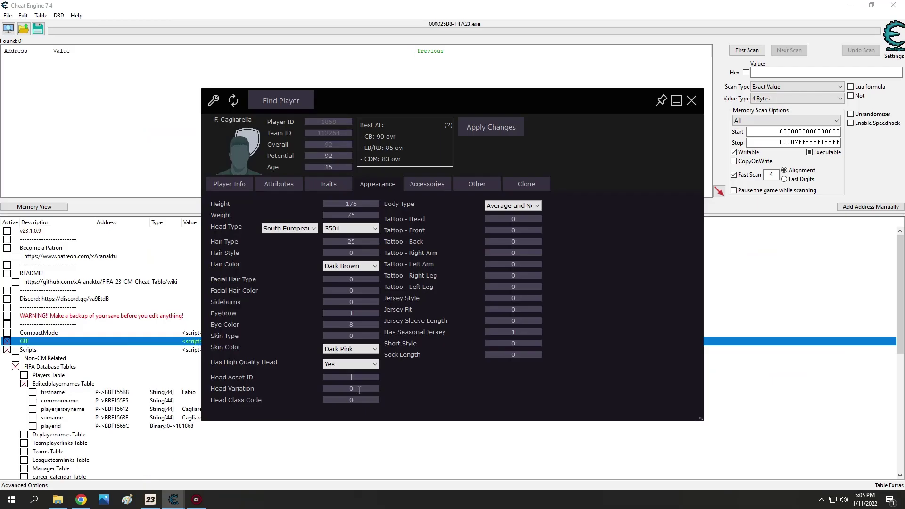
type("26646")
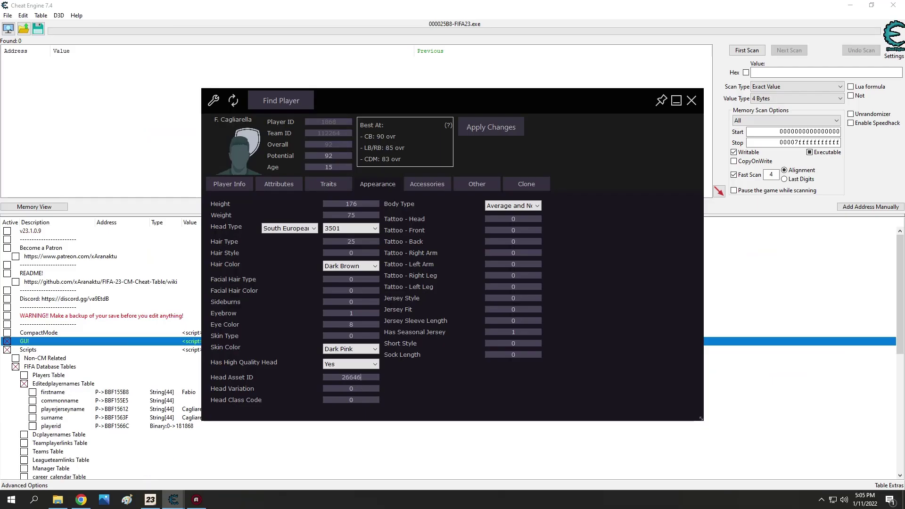
left_click(490, 127)
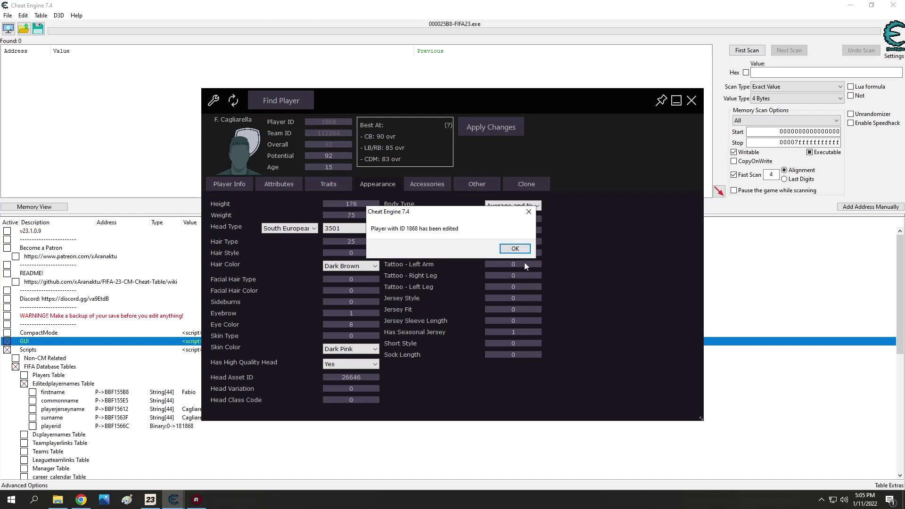
left_click(514, 248)
Step: Set the academy player's age to 19 and apply the changes
left_click(285, 184)
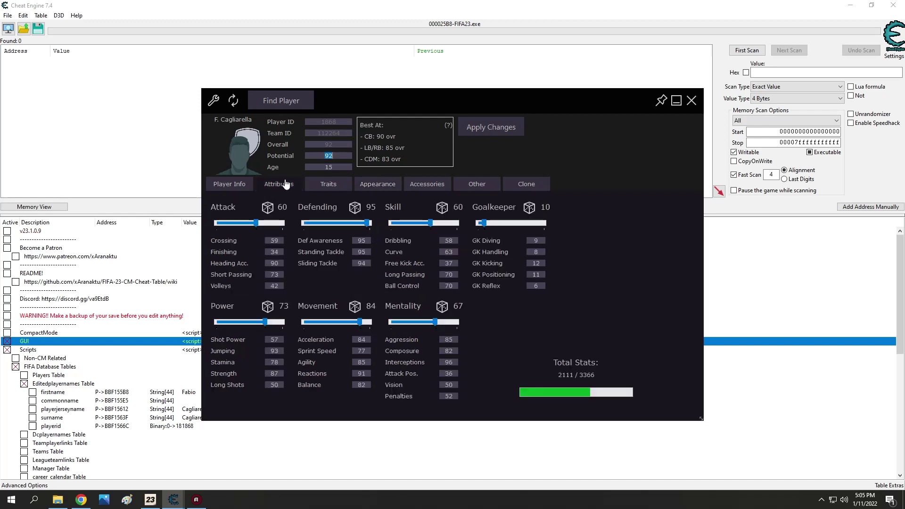
key("Tab")
type("19")
left_click(503, 126)
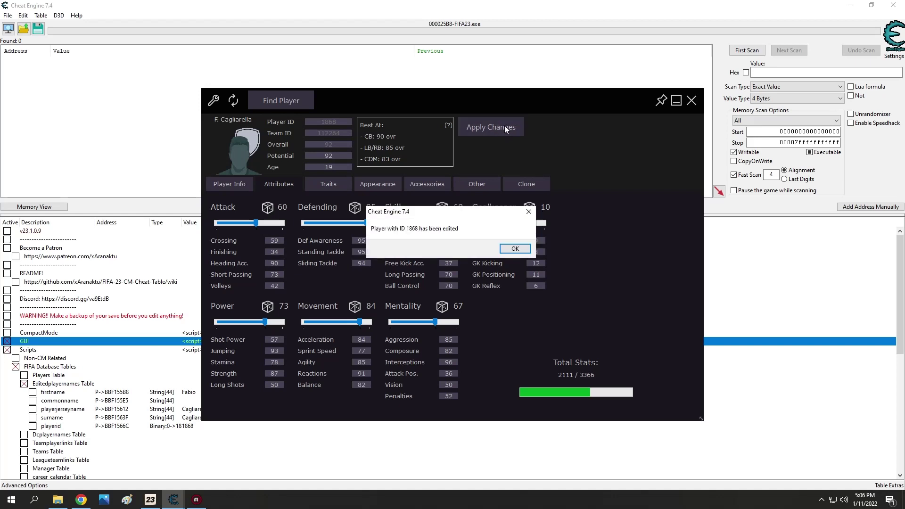
left_click(515, 249)
Step: Lower the player's Defending to 80, Movement to 74 and Power to 63, and apply the changes
left_click_drag(365, 223, 357, 225)
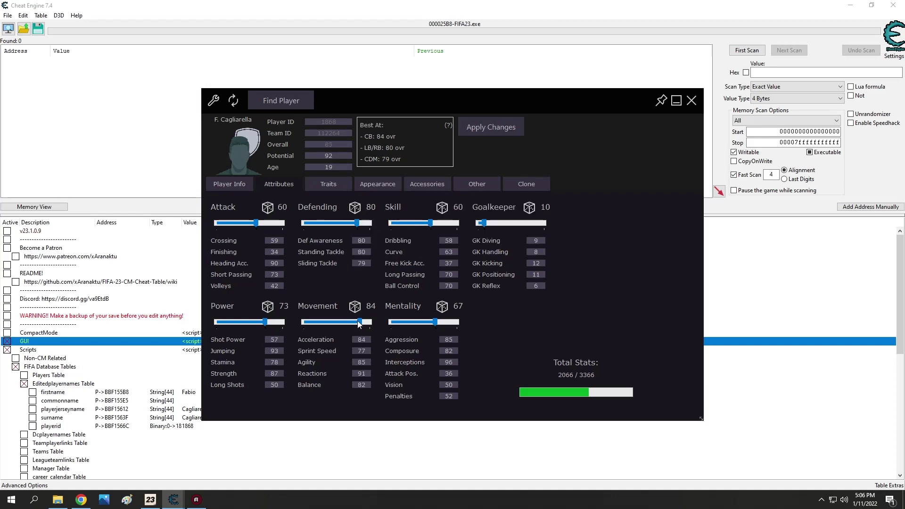
left_click_drag(358, 323, 351, 324)
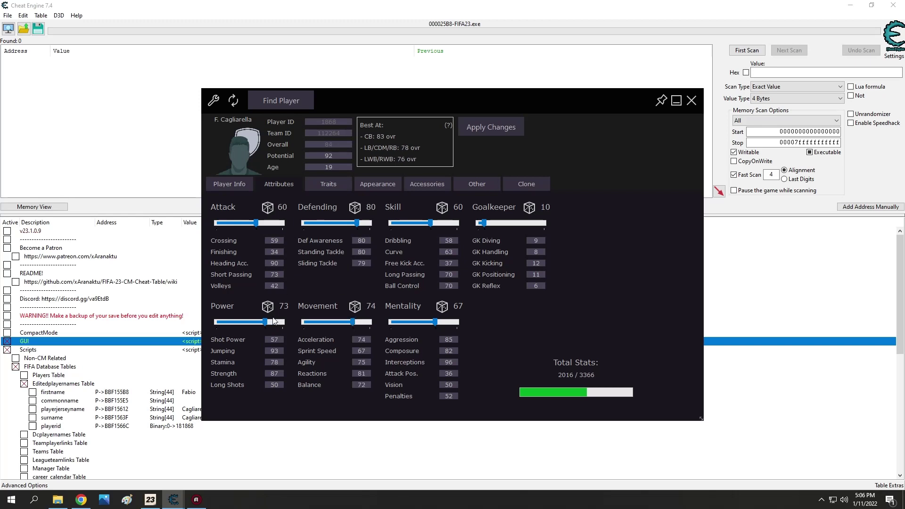
left_click_drag(264, 322, 257, 323)
left_click(475, 128)
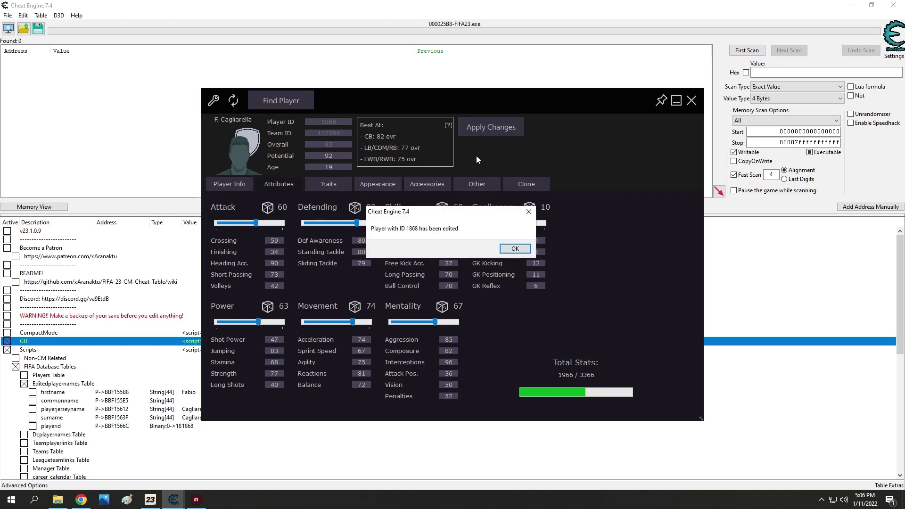
left_click(515, 249)
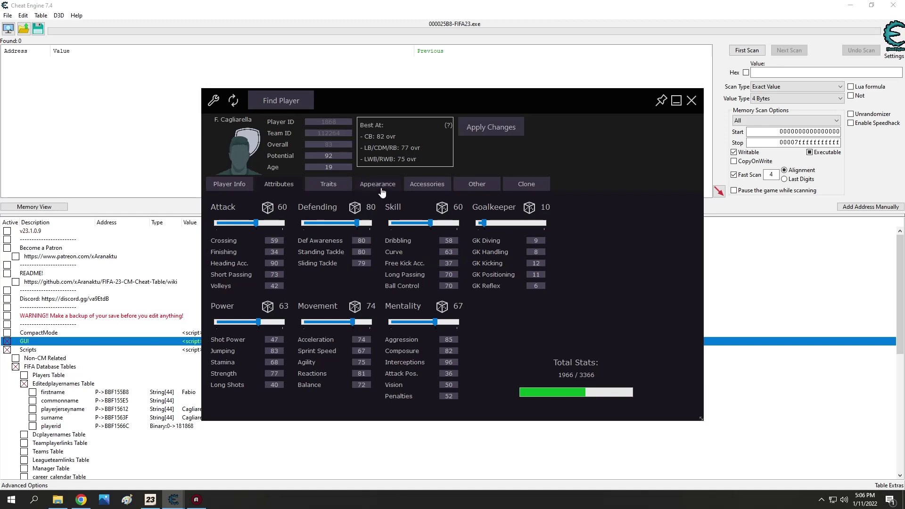
Step: Set the player's international reputation to 3 Stars, apply the changes, and close the Players Editor
left_click(328, 184)
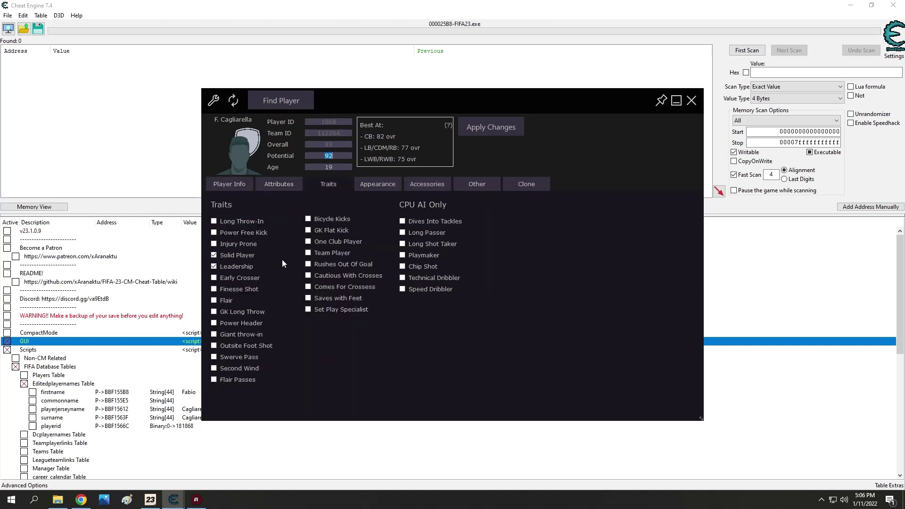
left_click(230, 184)
left_click(313, 358)
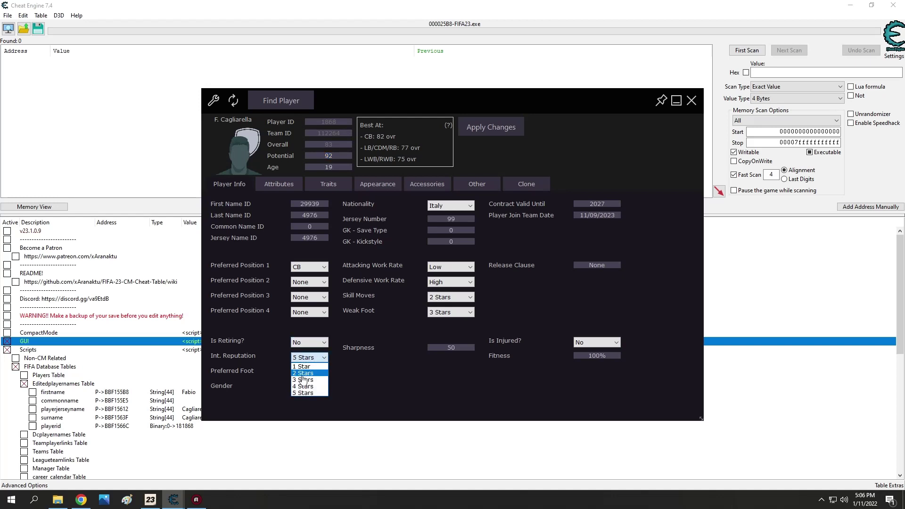
left_click(305, 380)
left_click(491, 127)
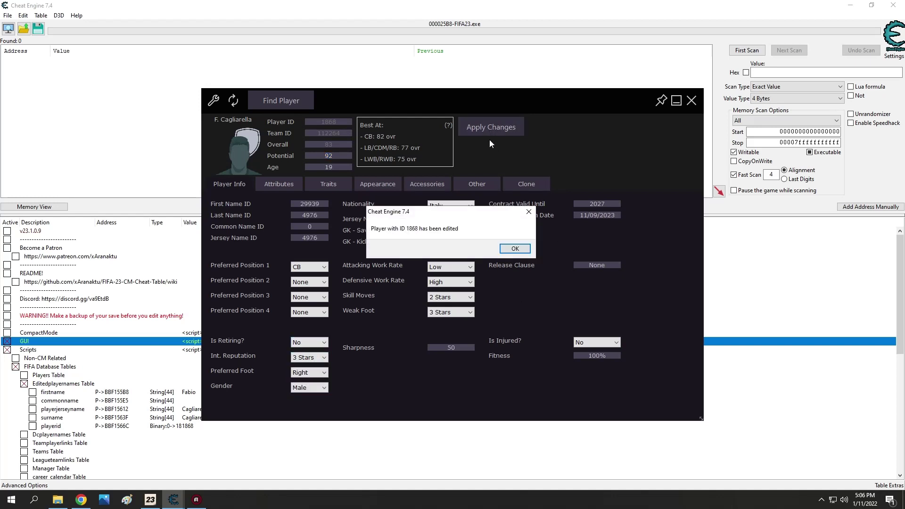
left_click(514, 248)
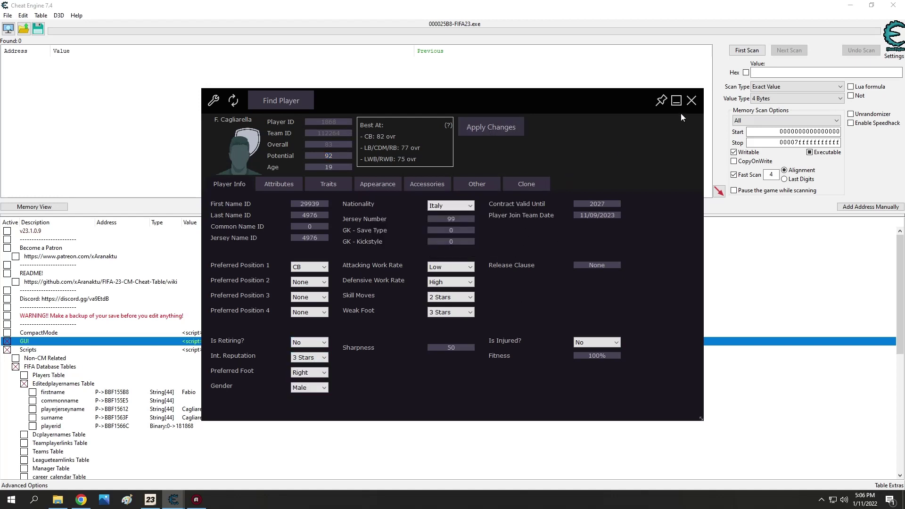
left_click(690, 101)
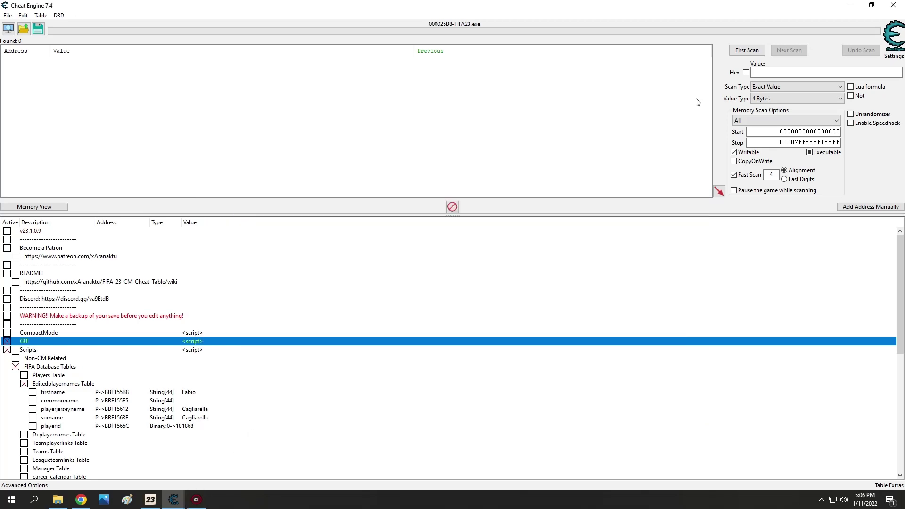
Step: Switch to FIFA 23, reload the Youth Academy list, and promote F. Cagliarella to the senior team
left_click(153, 504)
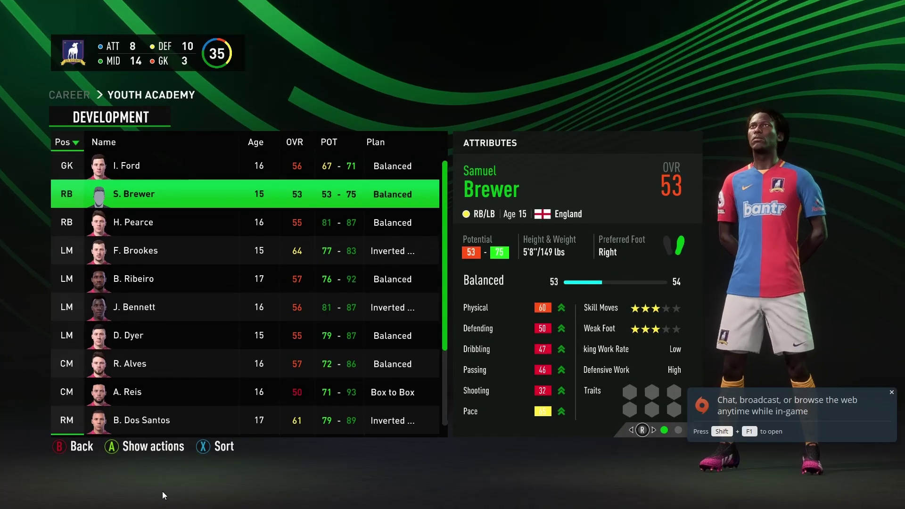
key("Escape")
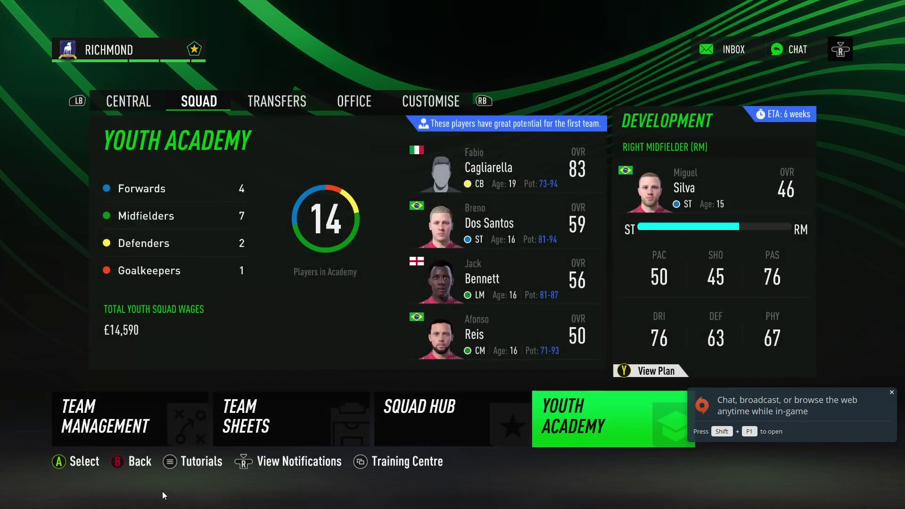
key("Return")
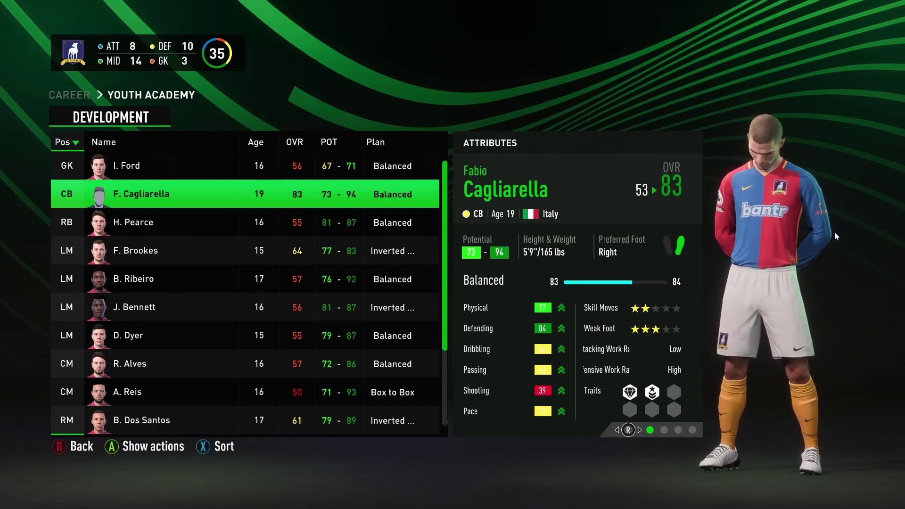
key("Return")
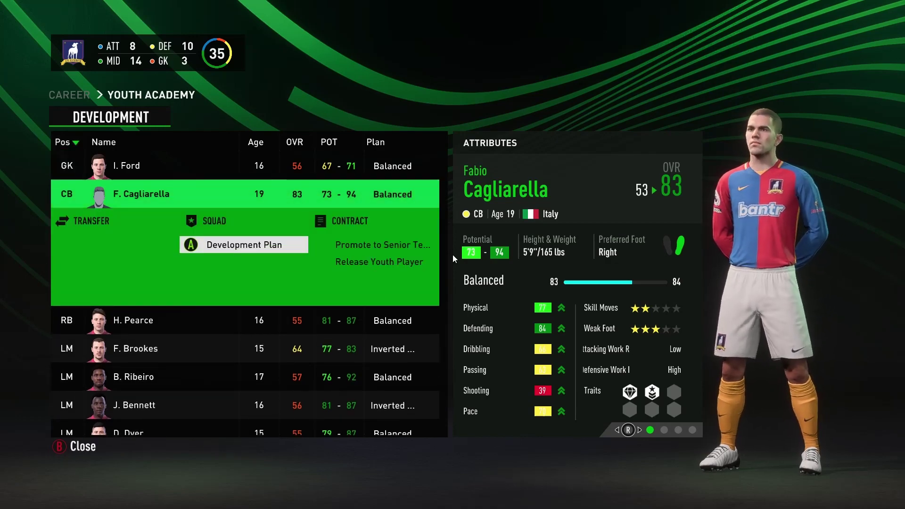
key("Return")
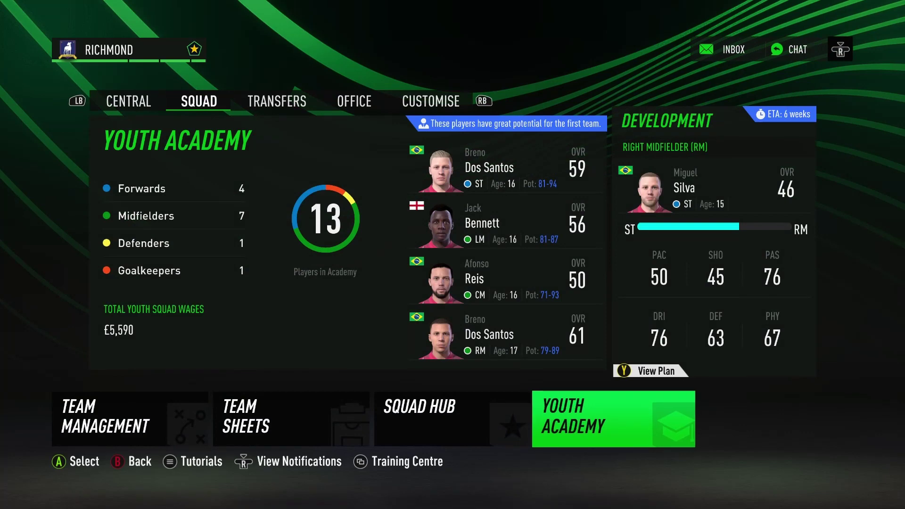
Step: Open the Squad Hub and select F. Cagliarella in the squad list to view his 3D model
key("Left")
key("Return")
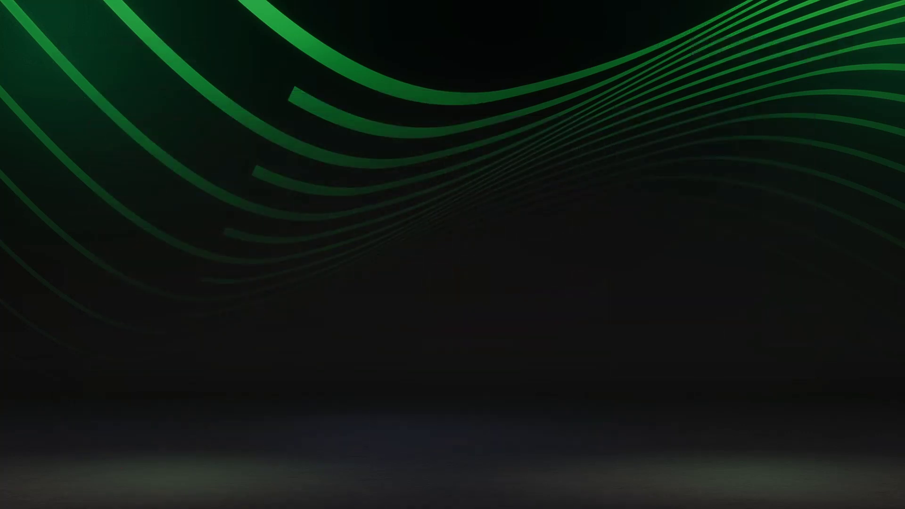
key("Down")
key("Down")
key("Down")
key("Down")
key("Down")
key("Down")
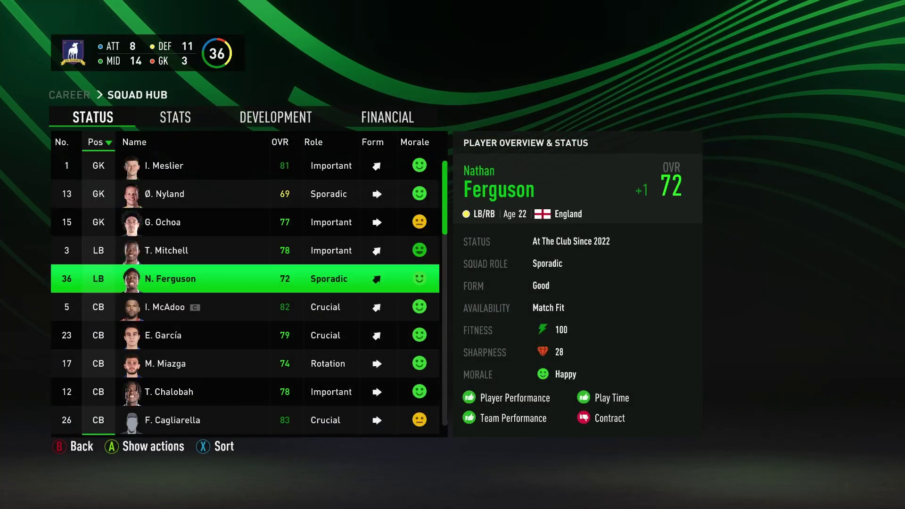
key("Down")
key("Down")
key("Down")
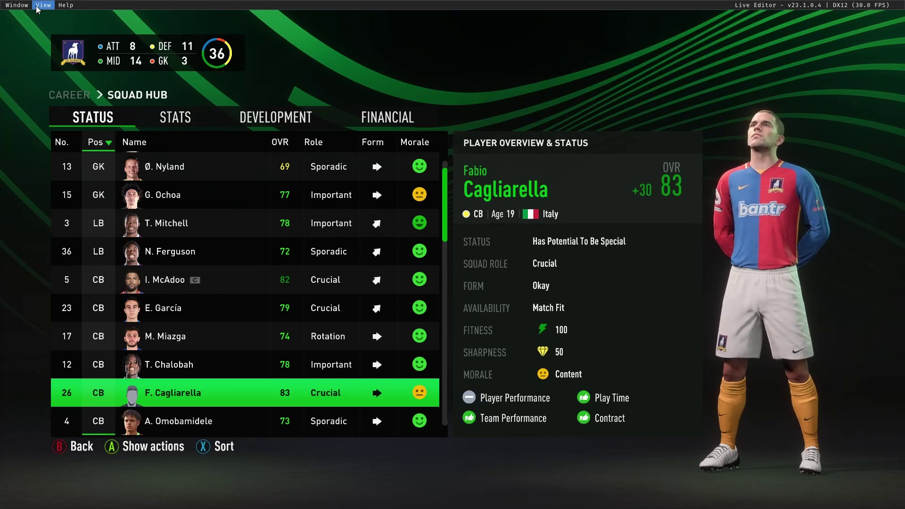
Step: Open the player list in the Live Editor overlay and filter it by the name fabio ca
left_click(17, 5)
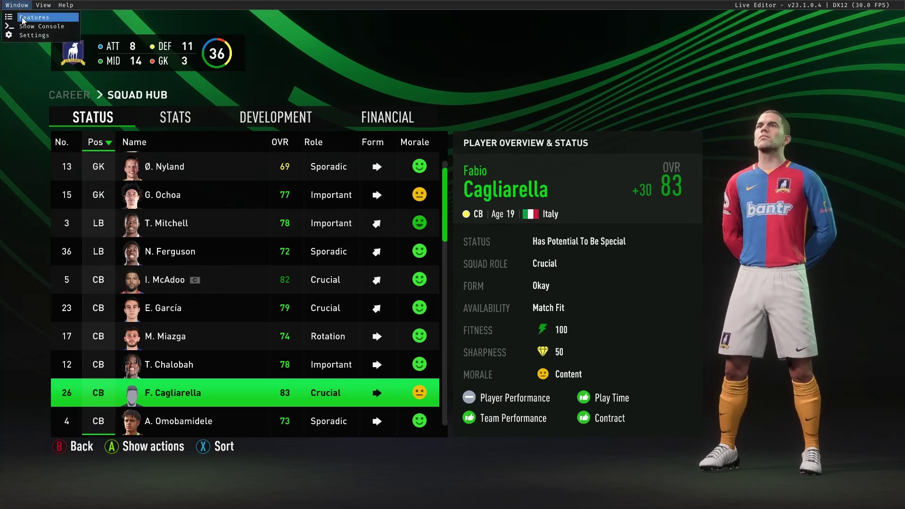
left_click(22, 18)
left_click(37, 32)
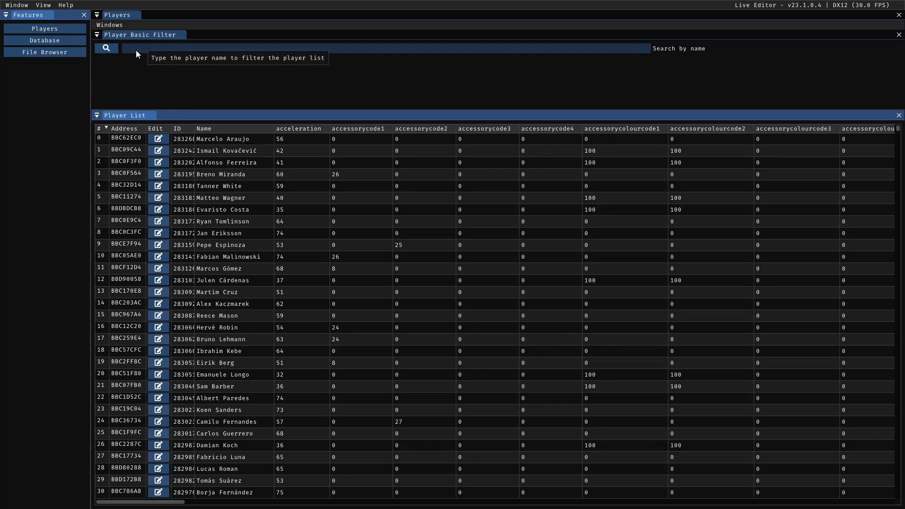
left_click(136, 50)
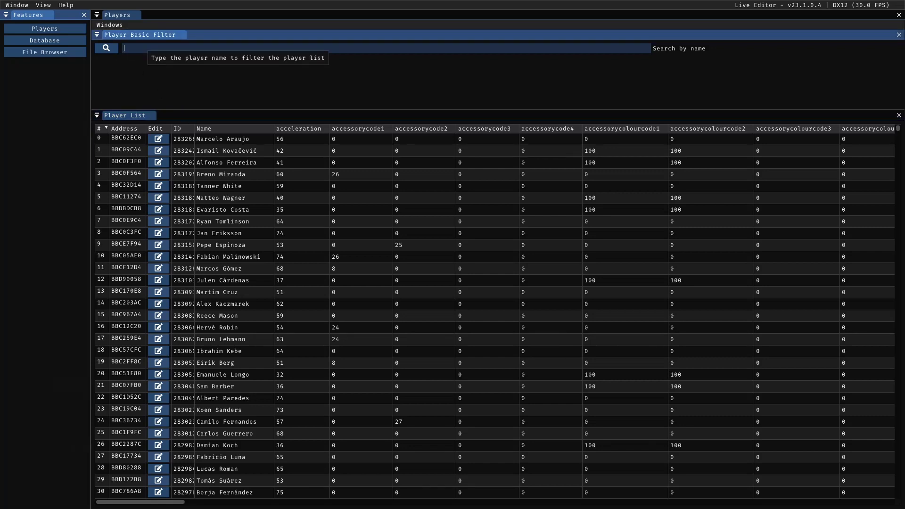
type("fabio c")
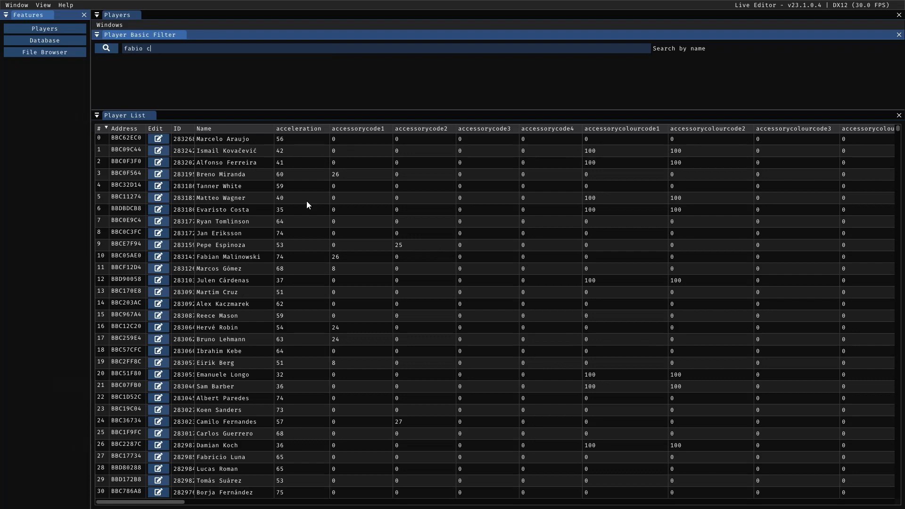
type("a")
left_click(112, 48)
left_click(235, 141)
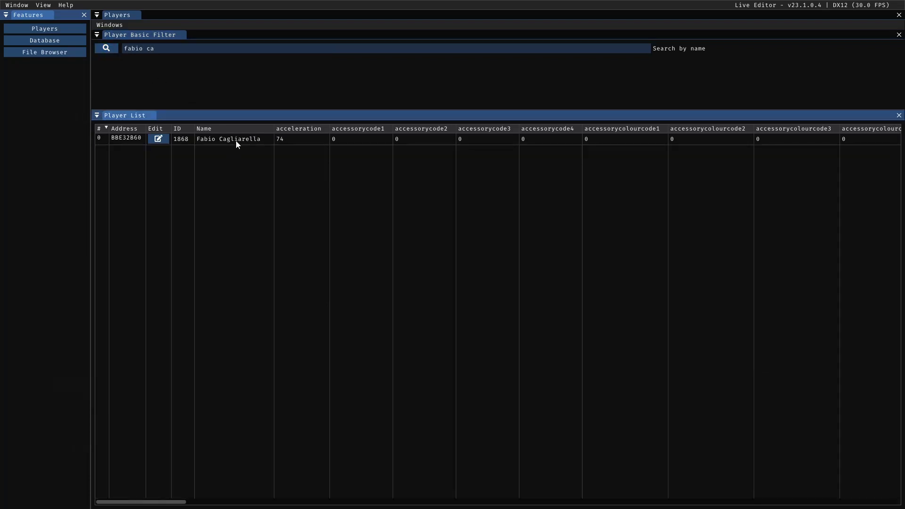
Step: Open Fabio Cagliarella in the Live Editor's Players Editor and generate his miniface
left_click(157, 139)
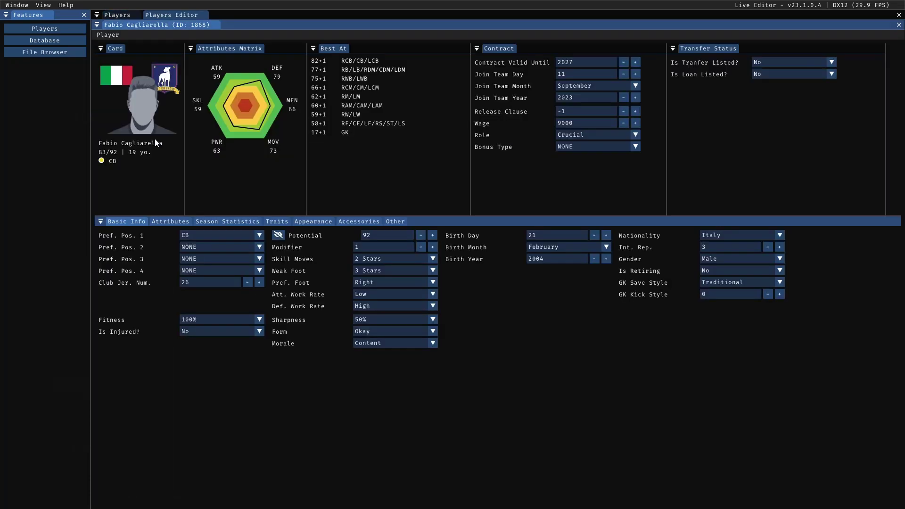
left_click(113, 34)
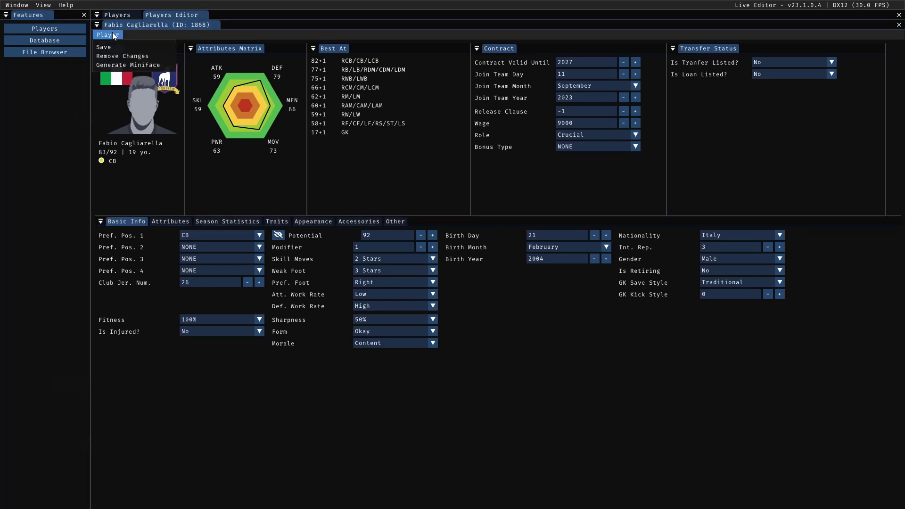
left_click(115, 66)
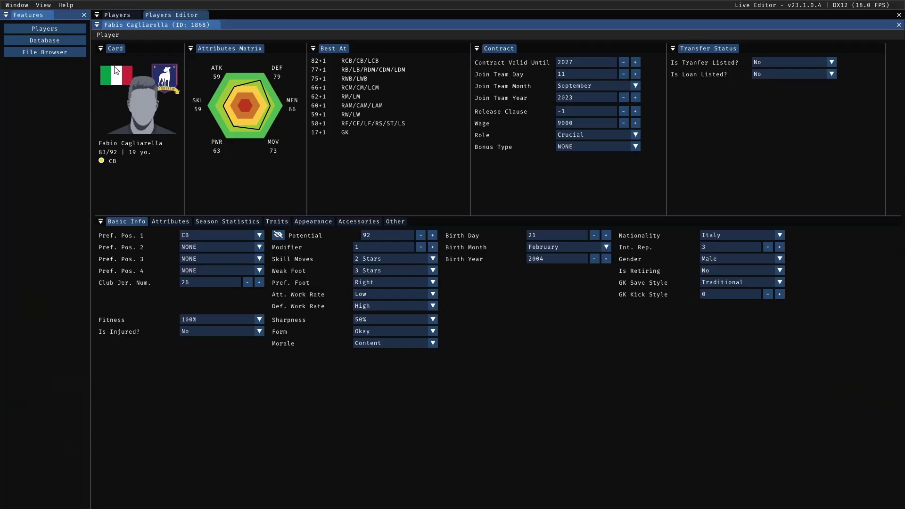